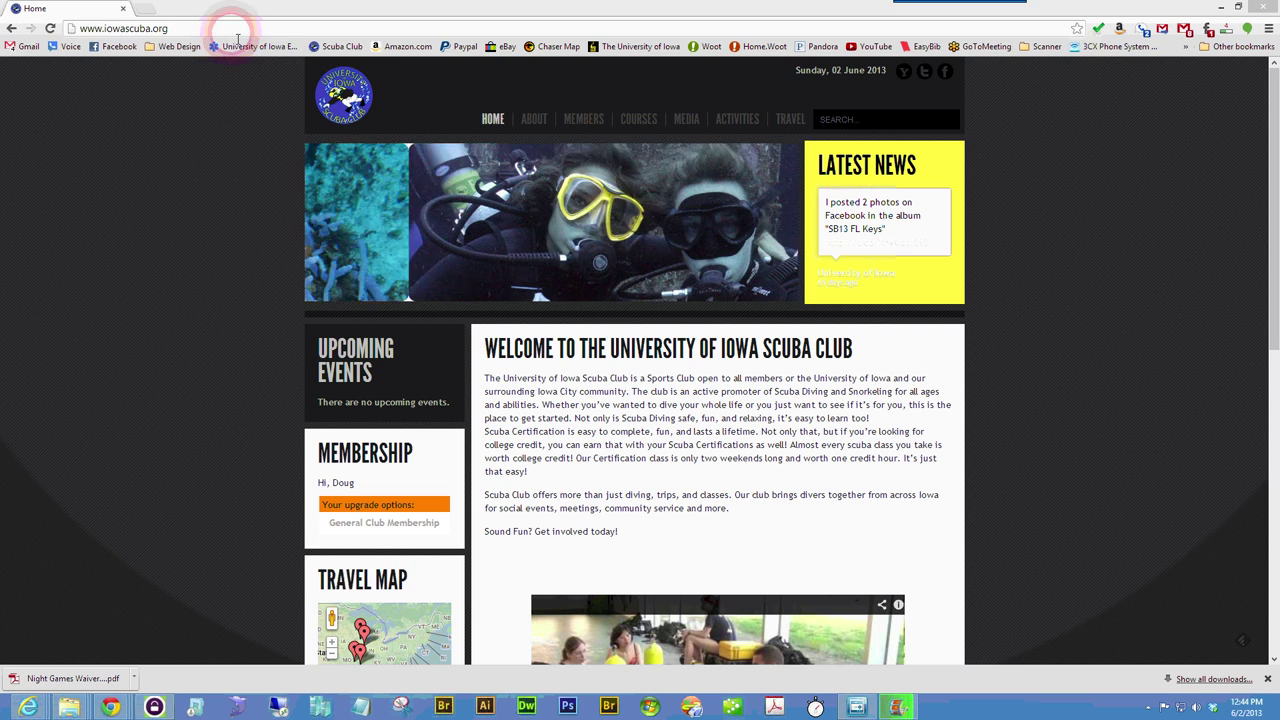
left_click(240, 29)
type("/administra")
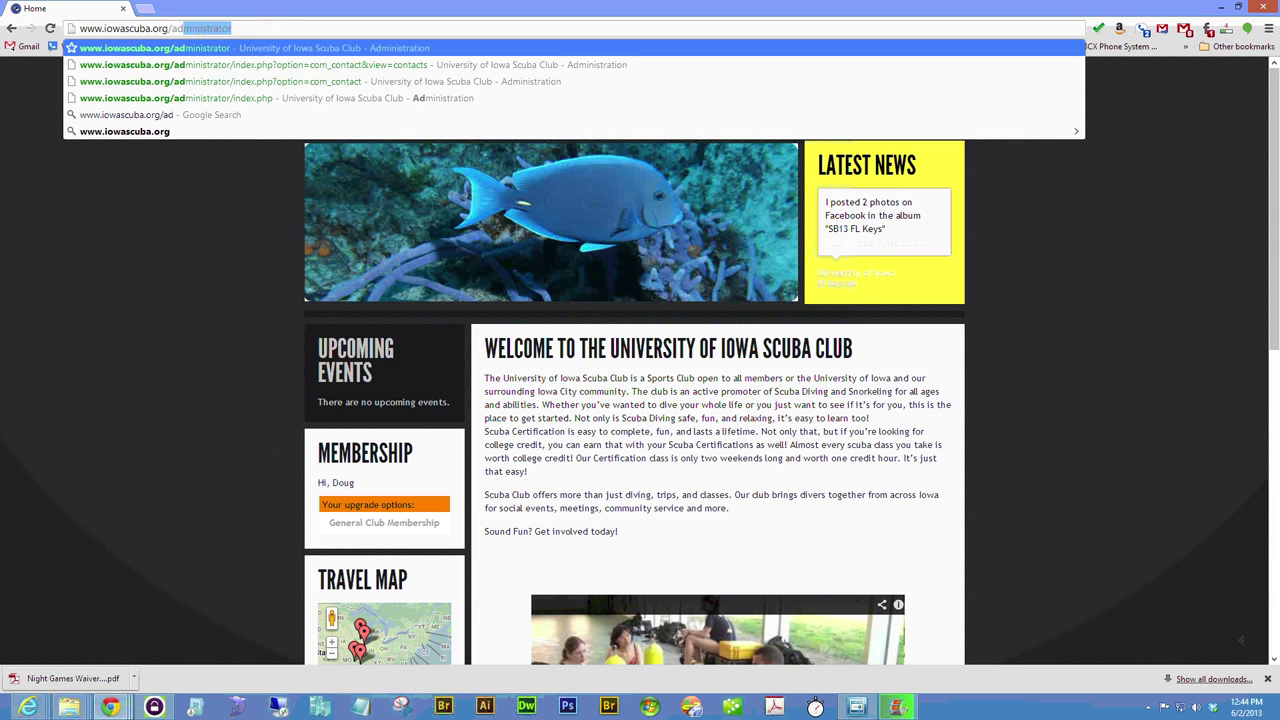
key("Return")
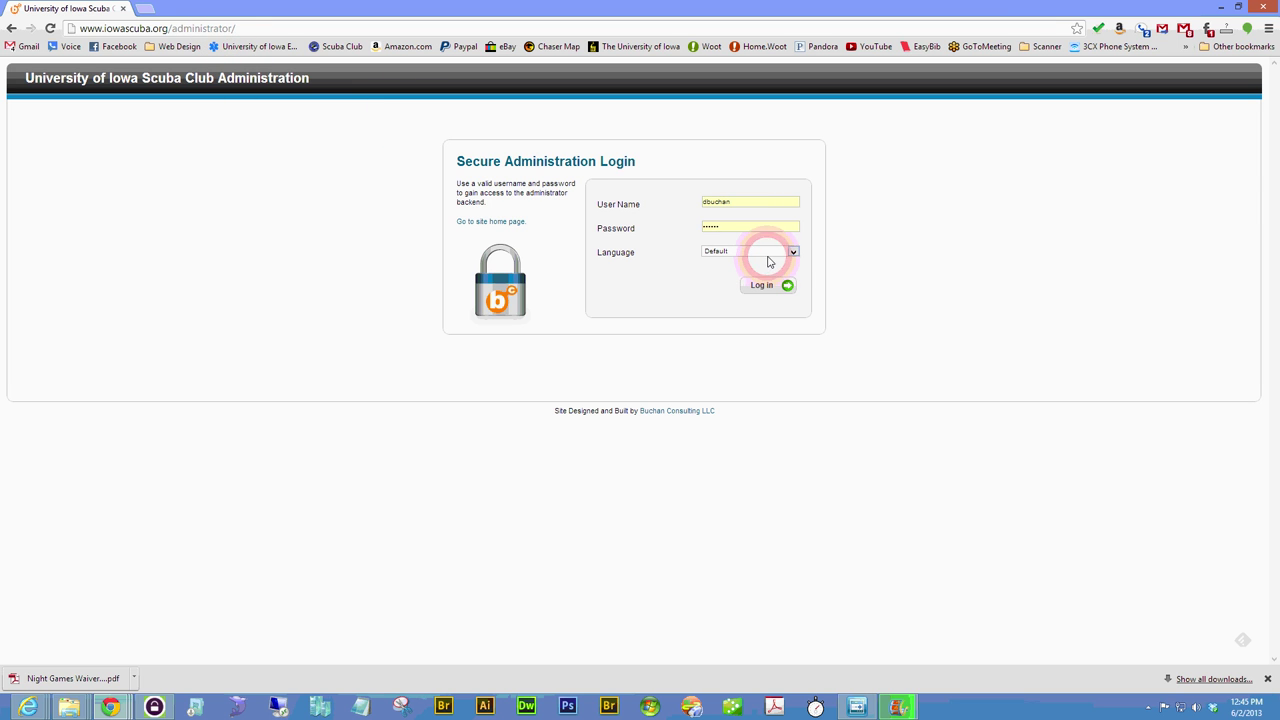
left_click(766, 289)
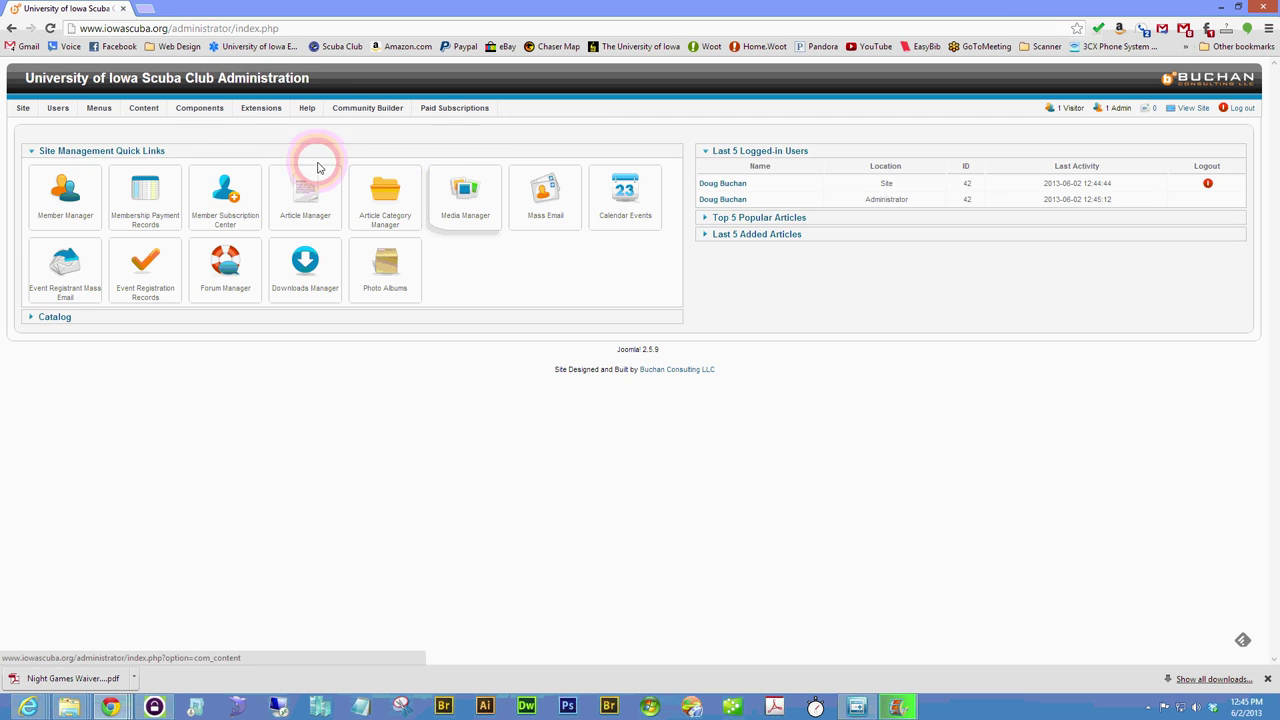
Open the AcyMailing users list and review its entries and their subscription statuses.
mouse_move(215, 118)
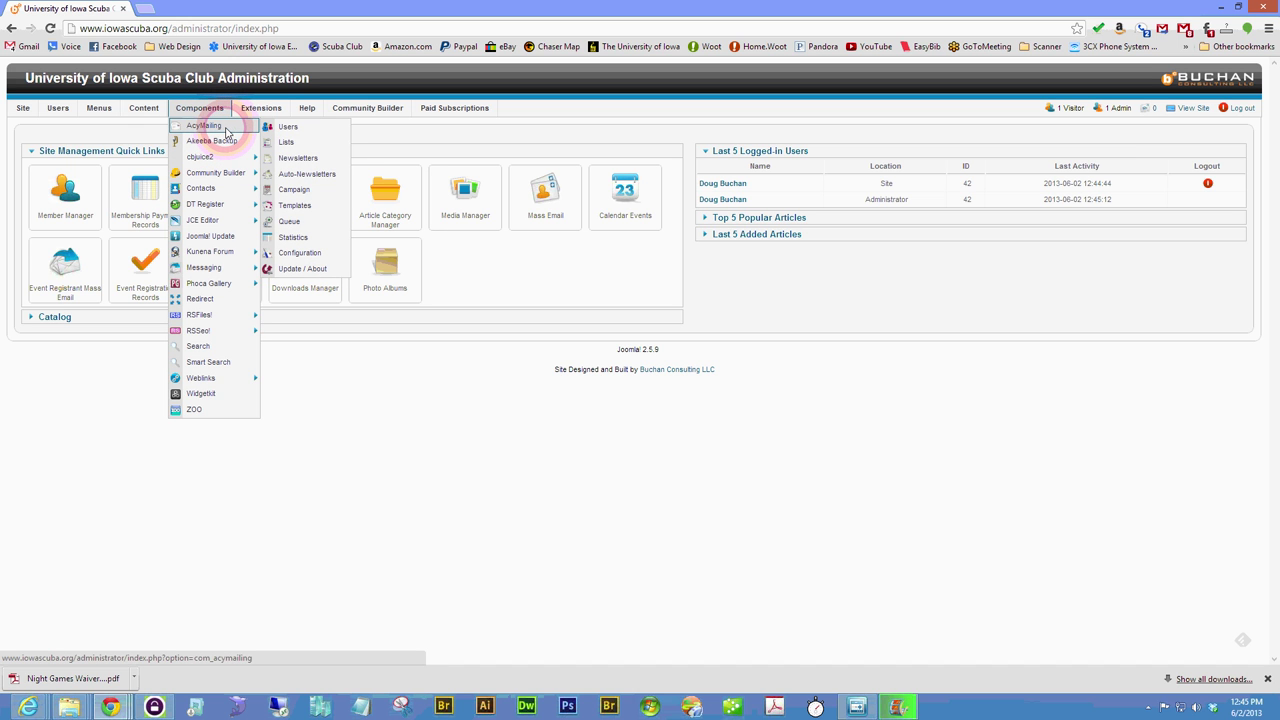
left_click(226, 130)
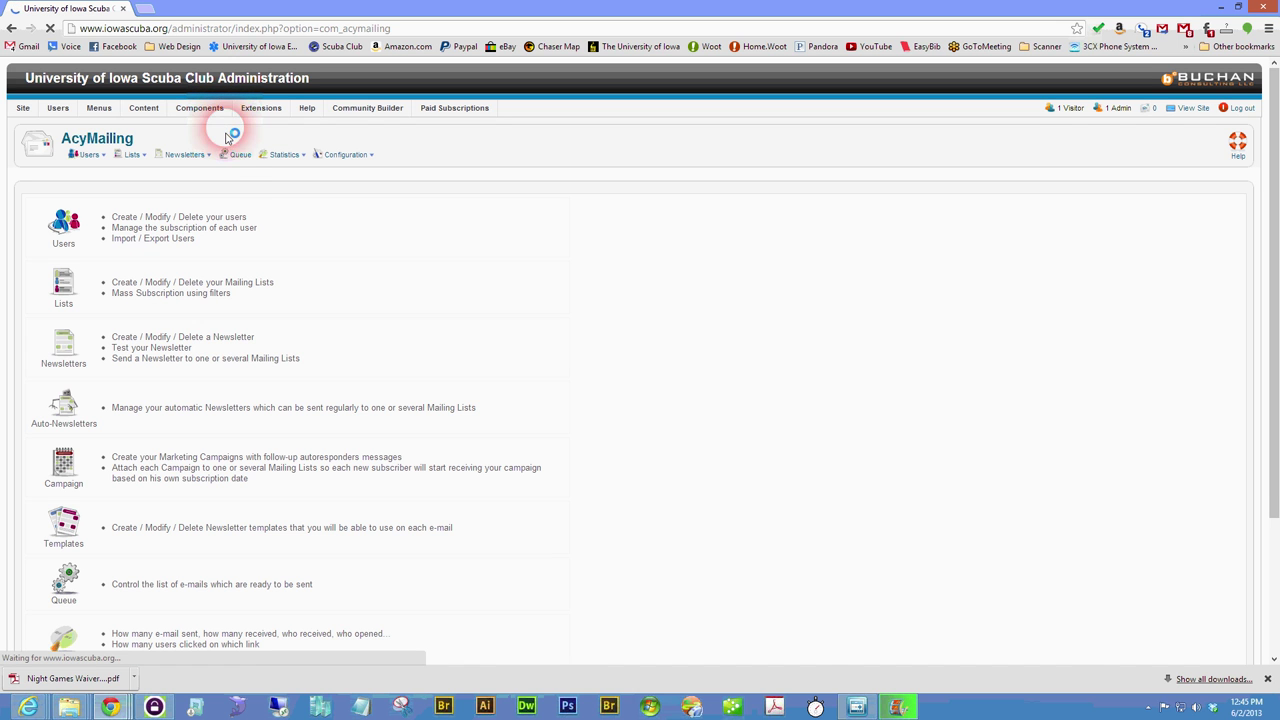
left_click(99, 176)
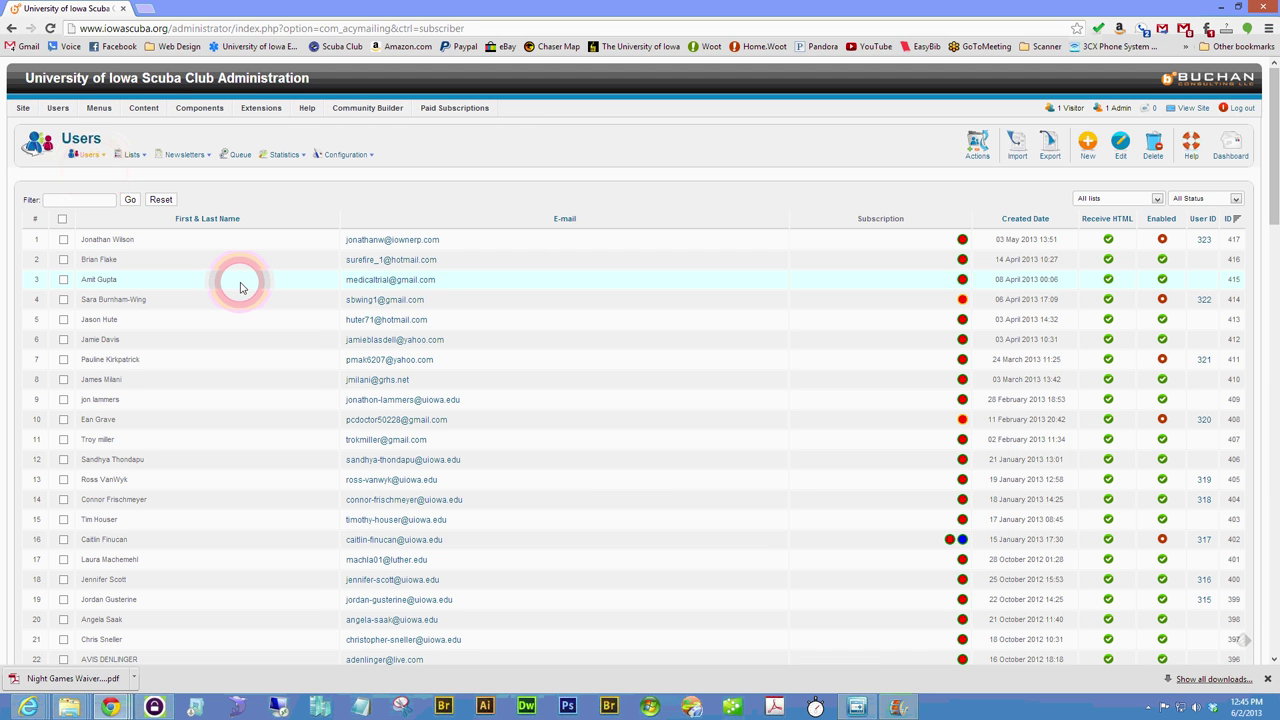
scroll(240, 288, "down", 10)
scroll(240, 288, "down", 3)
scroll(240, 288, "down", 3)
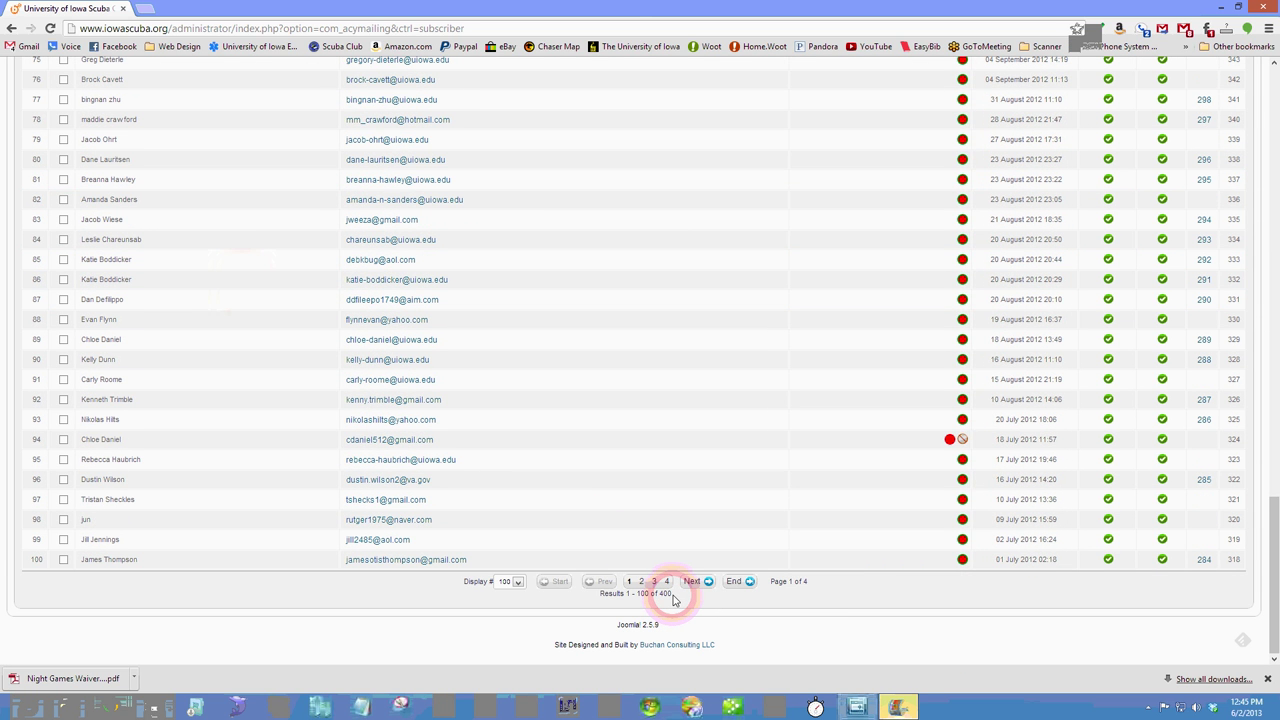
scroll(410, 420, "up", 15)
scroll(398, 412, "up", 2)
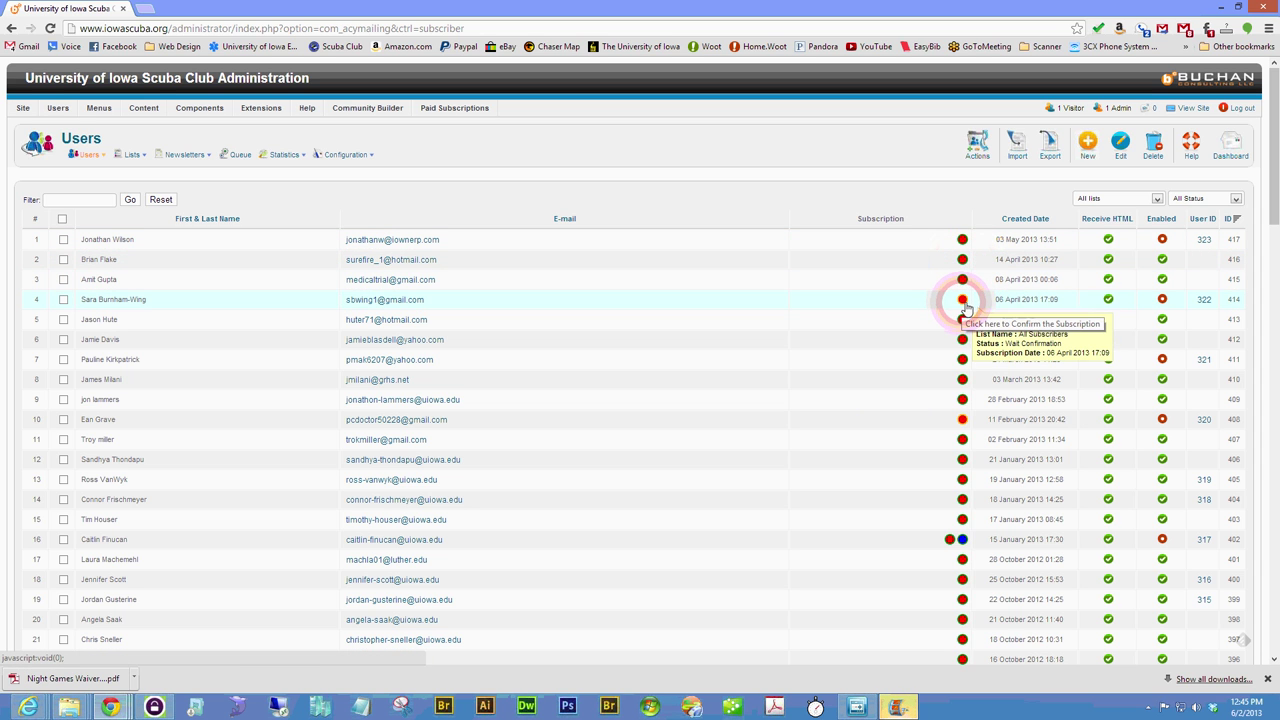
mouse_move(965, 543)
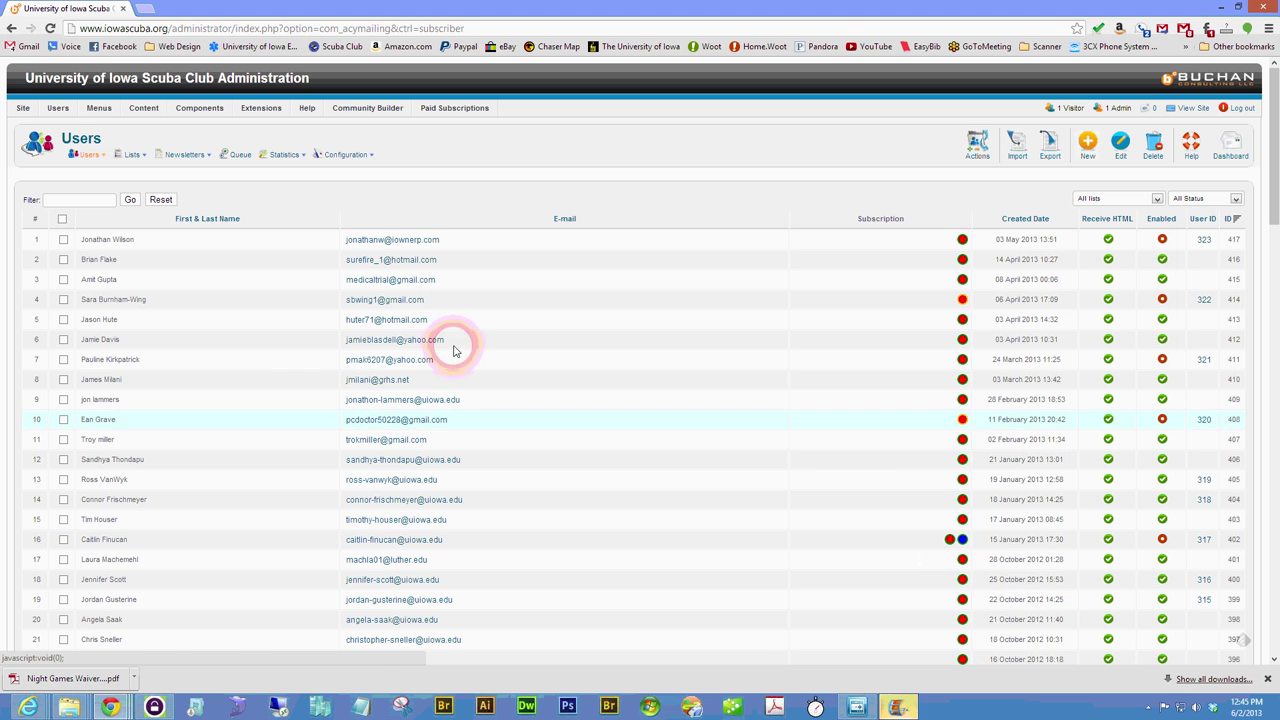
From the mailing lists, show the All Subscribers users awaiting confirmation and enable both of them.
mouse_move(137, 158)
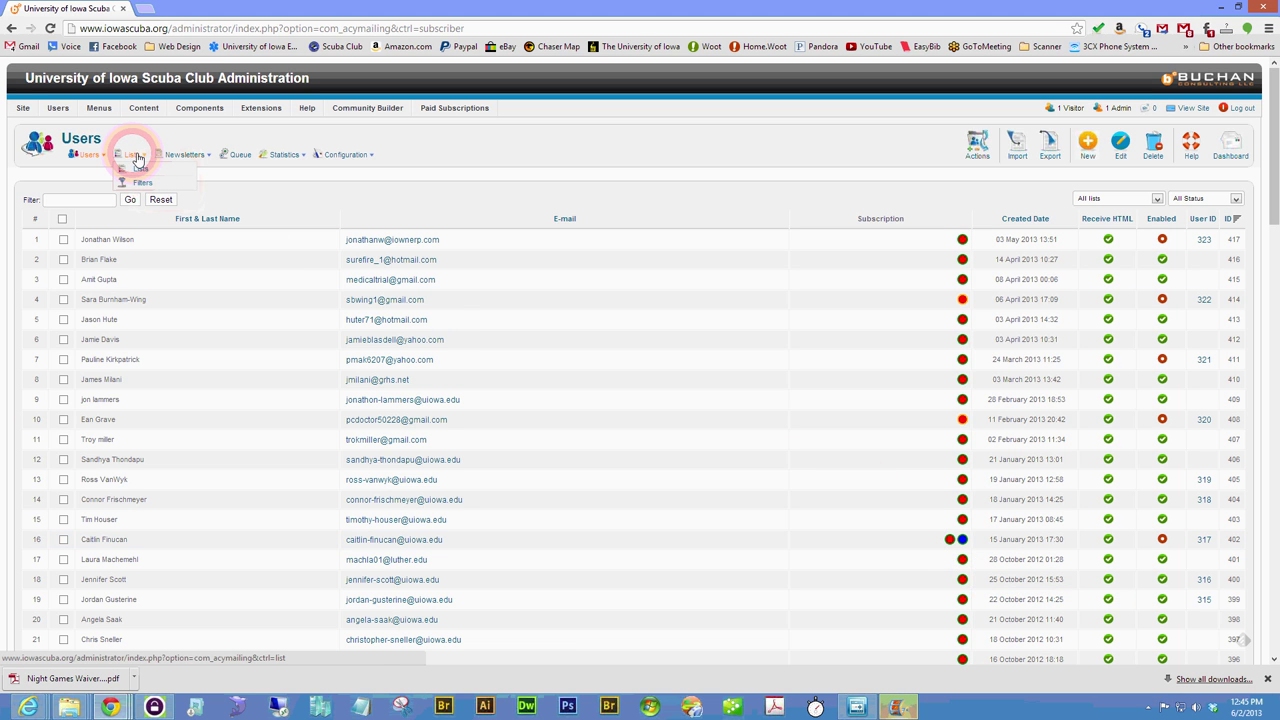
left_click(140, 170)
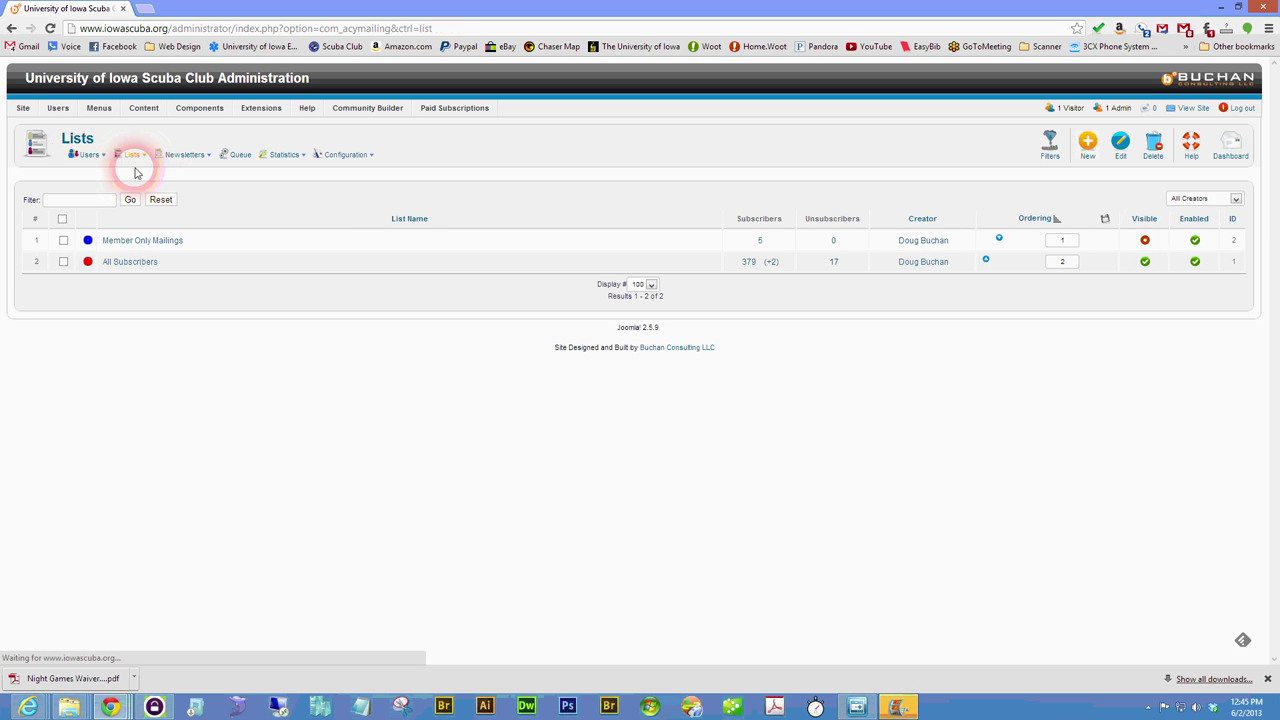
left_click(148, 243)
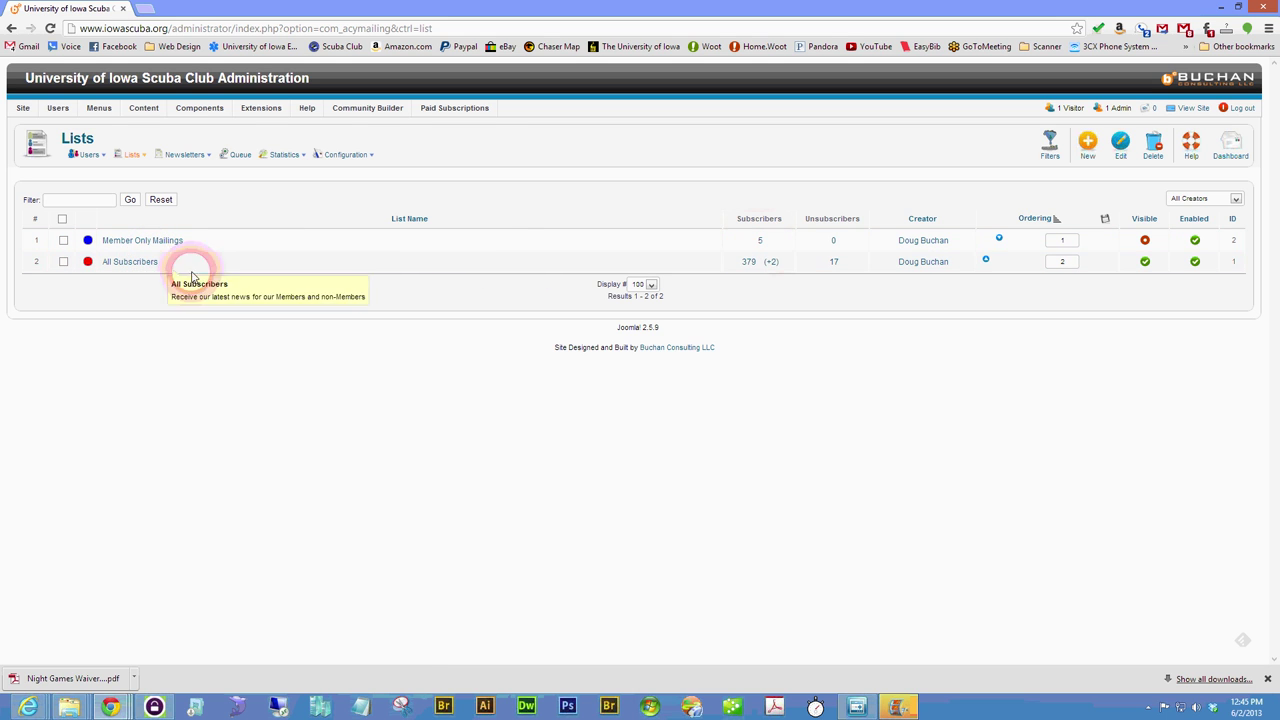
left_click(772, 264)
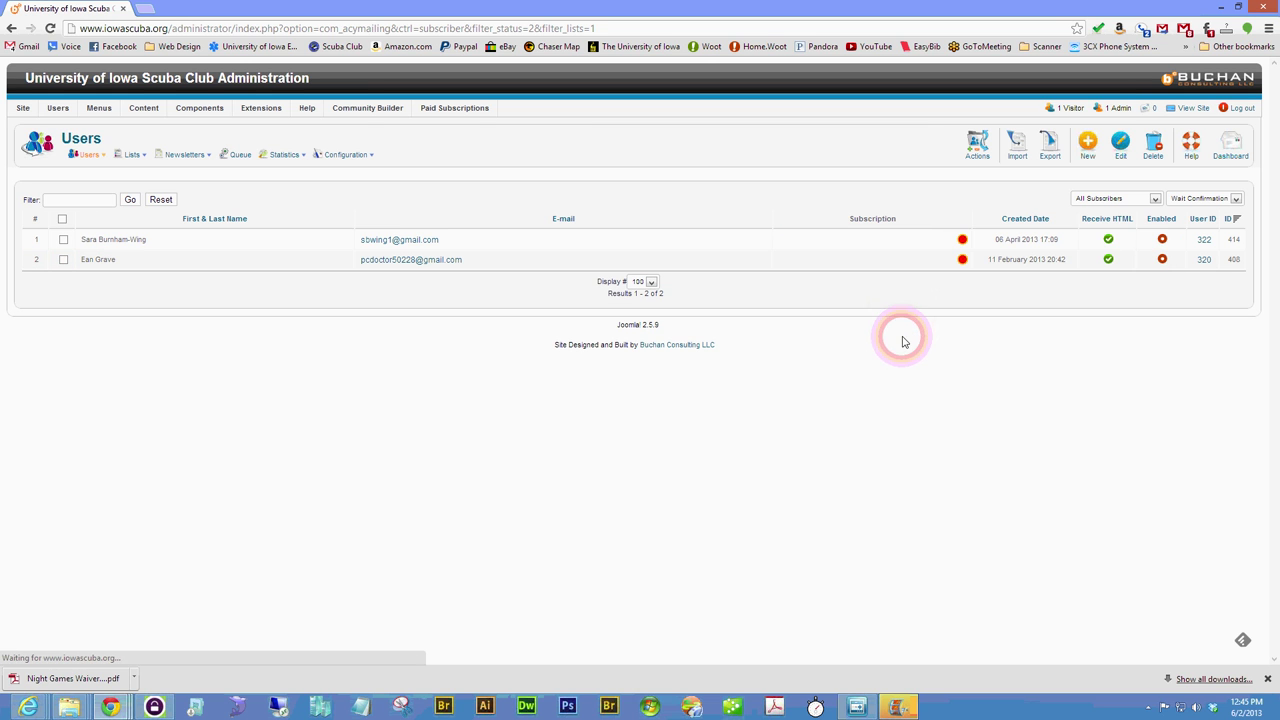
left_click(1162, 259)
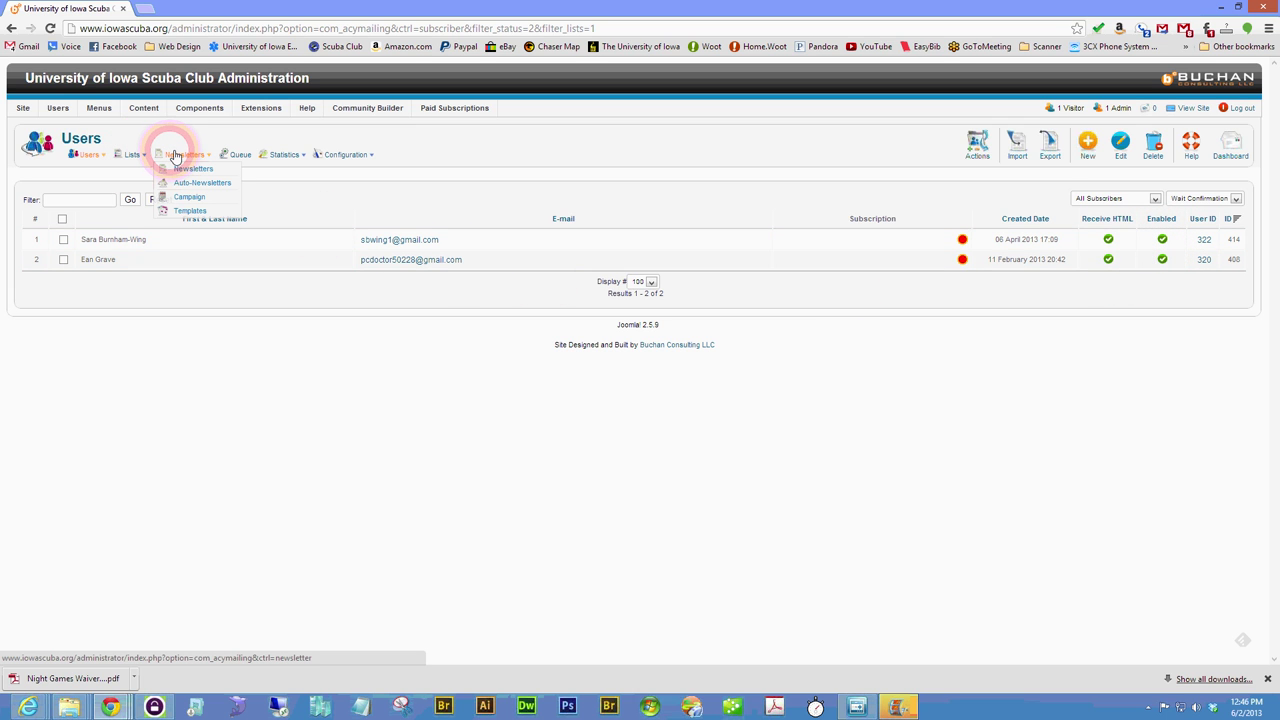
Open the newsletter [UI SCUBA CLUB First Meeting] for viewing, look over its content, and close it without saving.
left_click(180, 172)
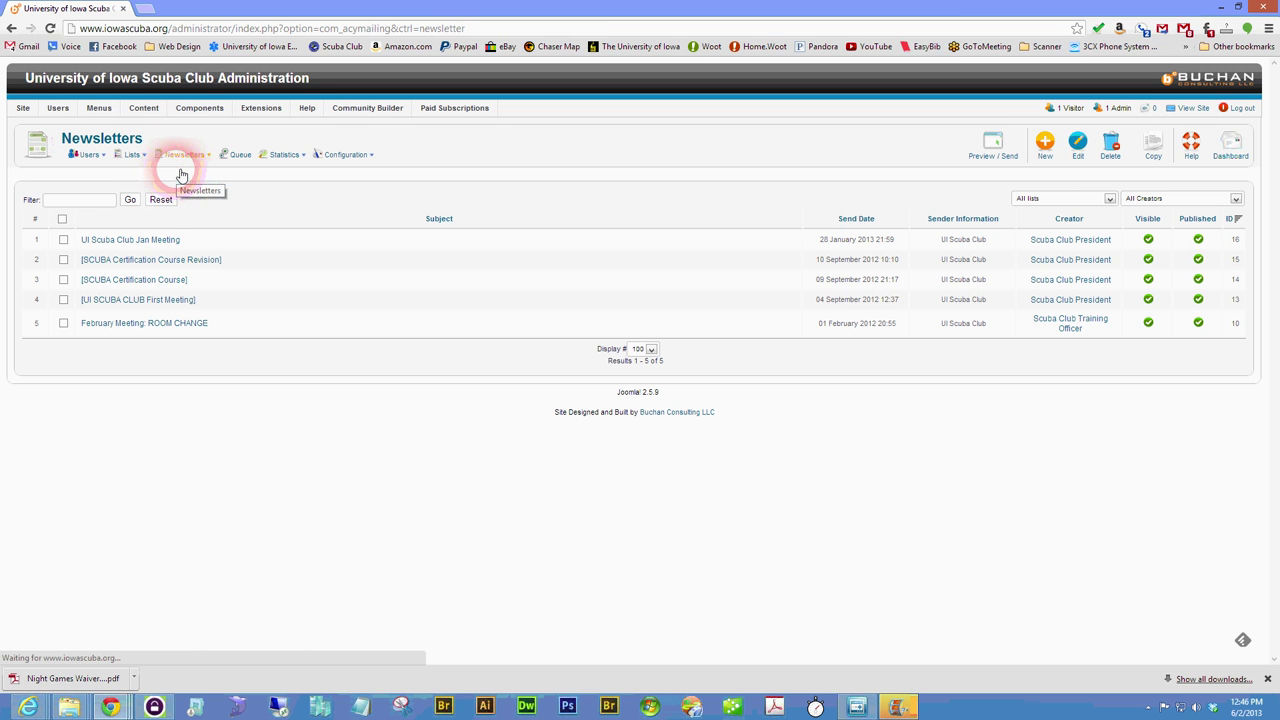
left_click(134, 240)
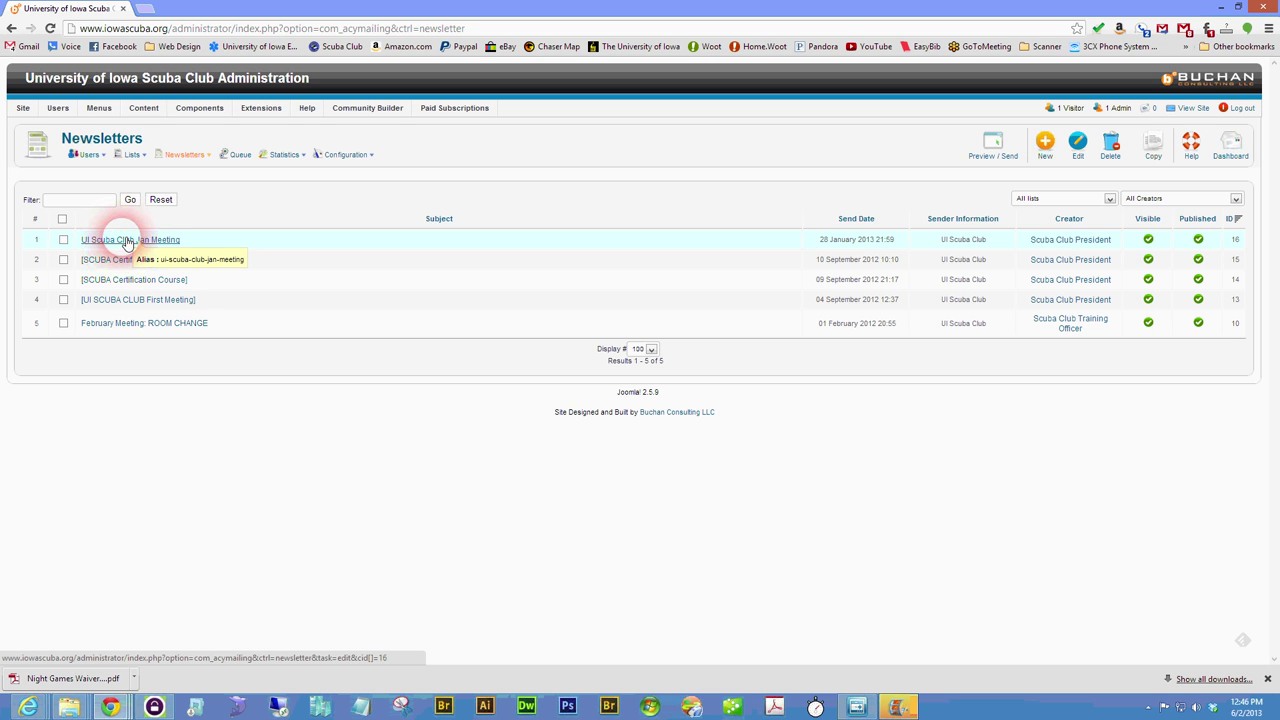
left_click(133, 302)
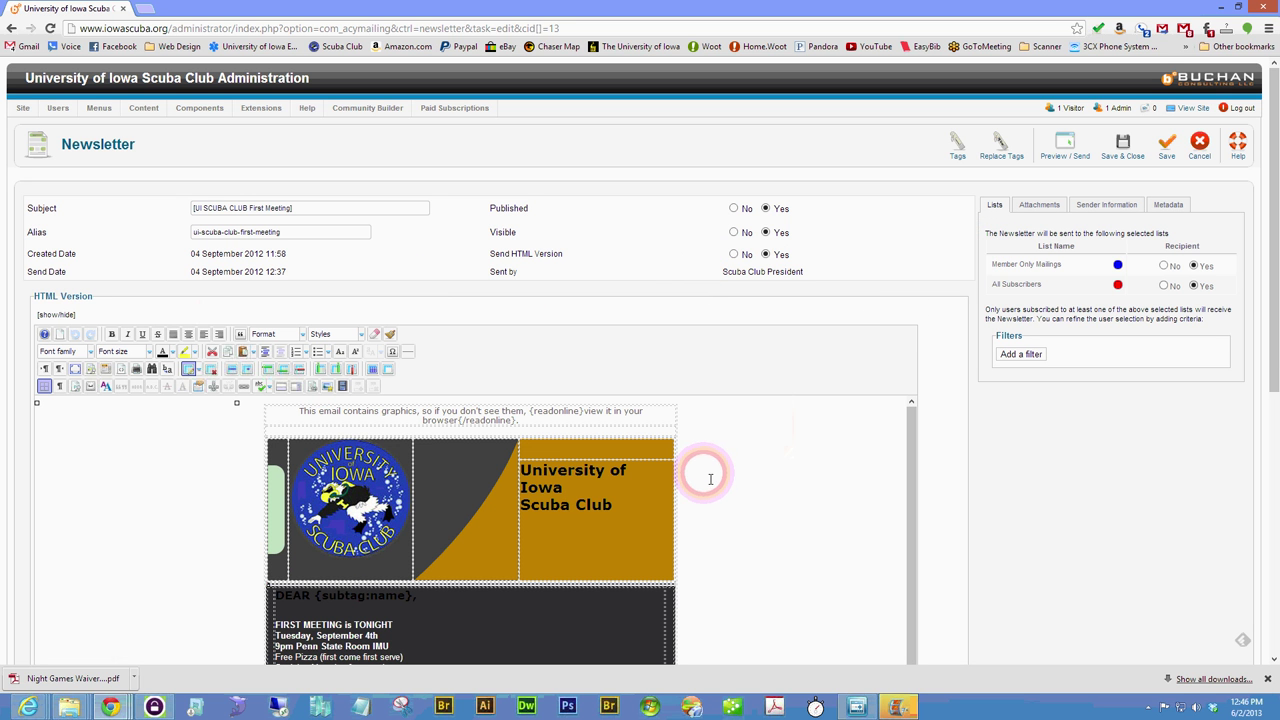
scroll(708, 472, "down", 10)
scroll(709, 474, "up", 10)
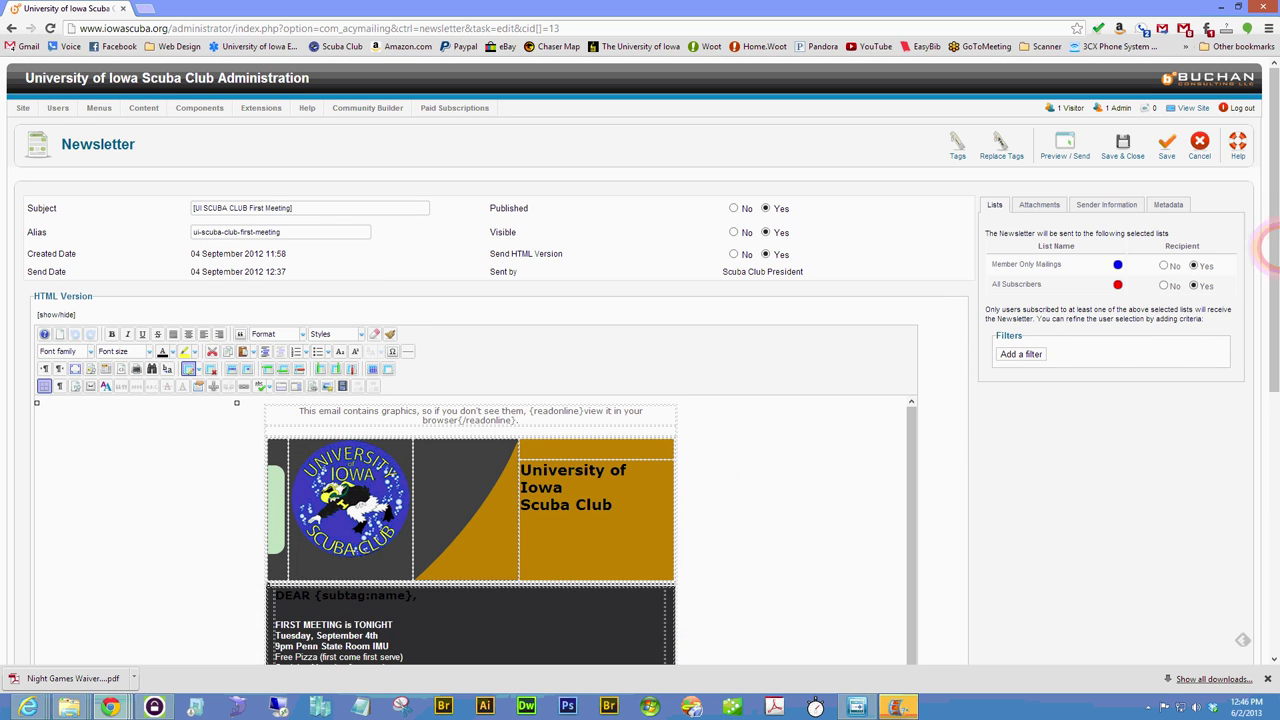
left_click(1199, 148)
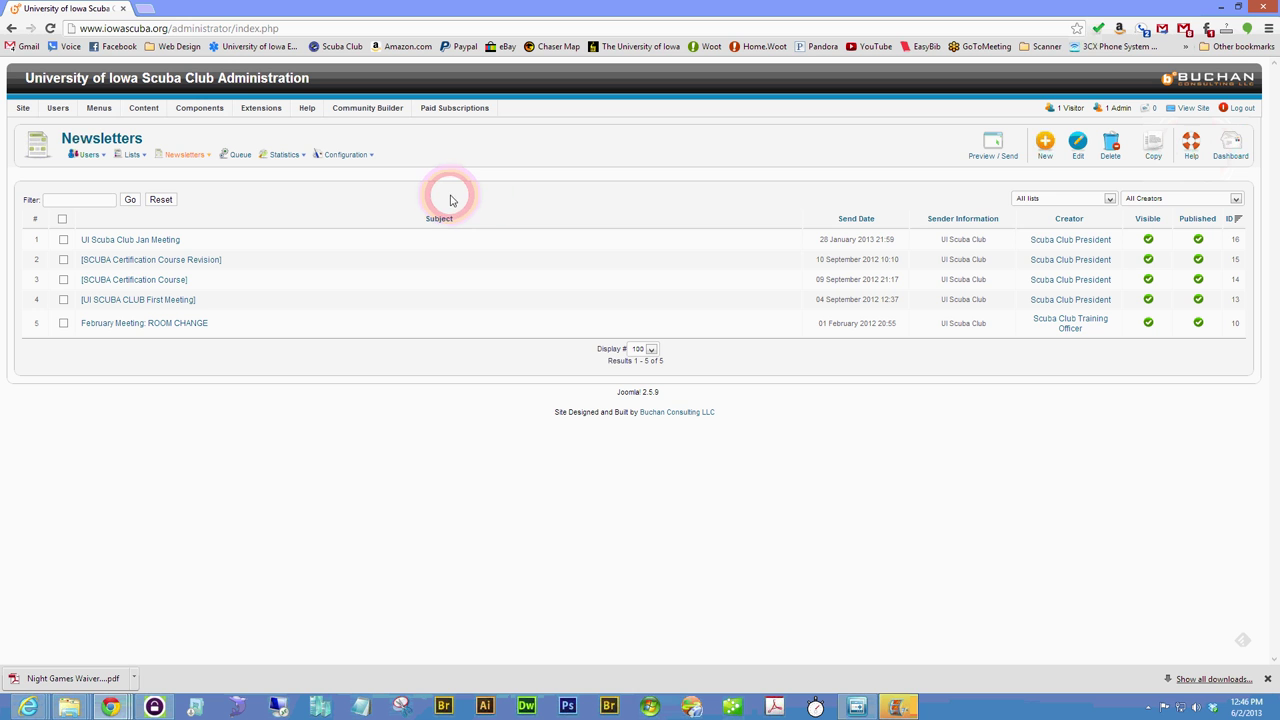
Start a new newsletter and bring the default template's body text into view.
left_click(1044, 155)
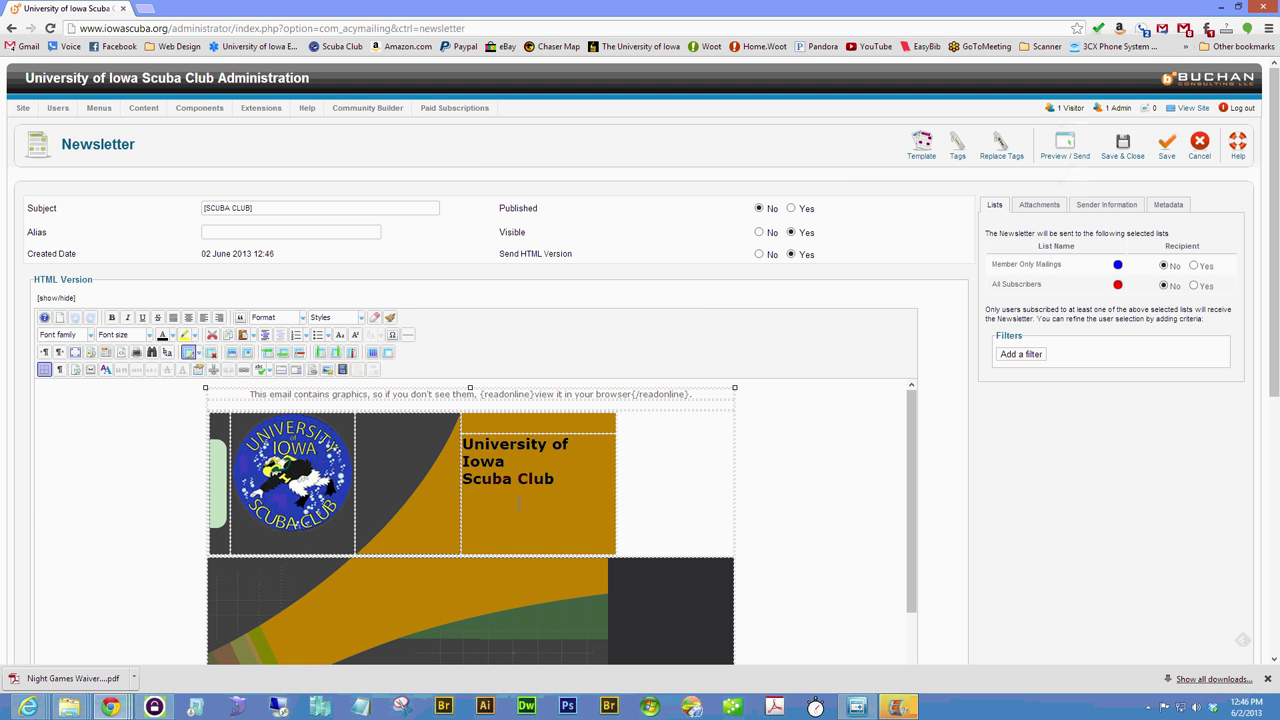
scroll(514, 496, "down", 3)
scroll(514, 495, "up", 3)
scroll(520, 502, "down", 10)
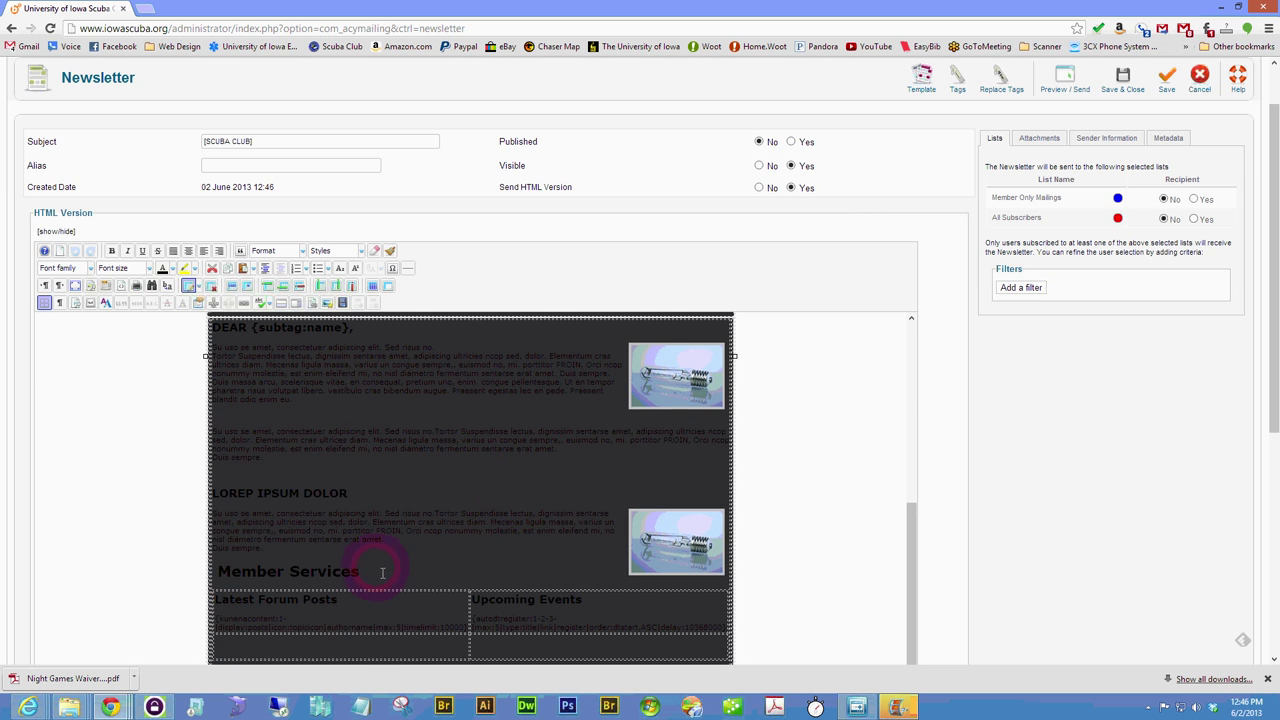
Examine the template's name greeting, the placeholder text to replace, and the Member Services heading.
left_click_drag(280, 555, 388, 555)
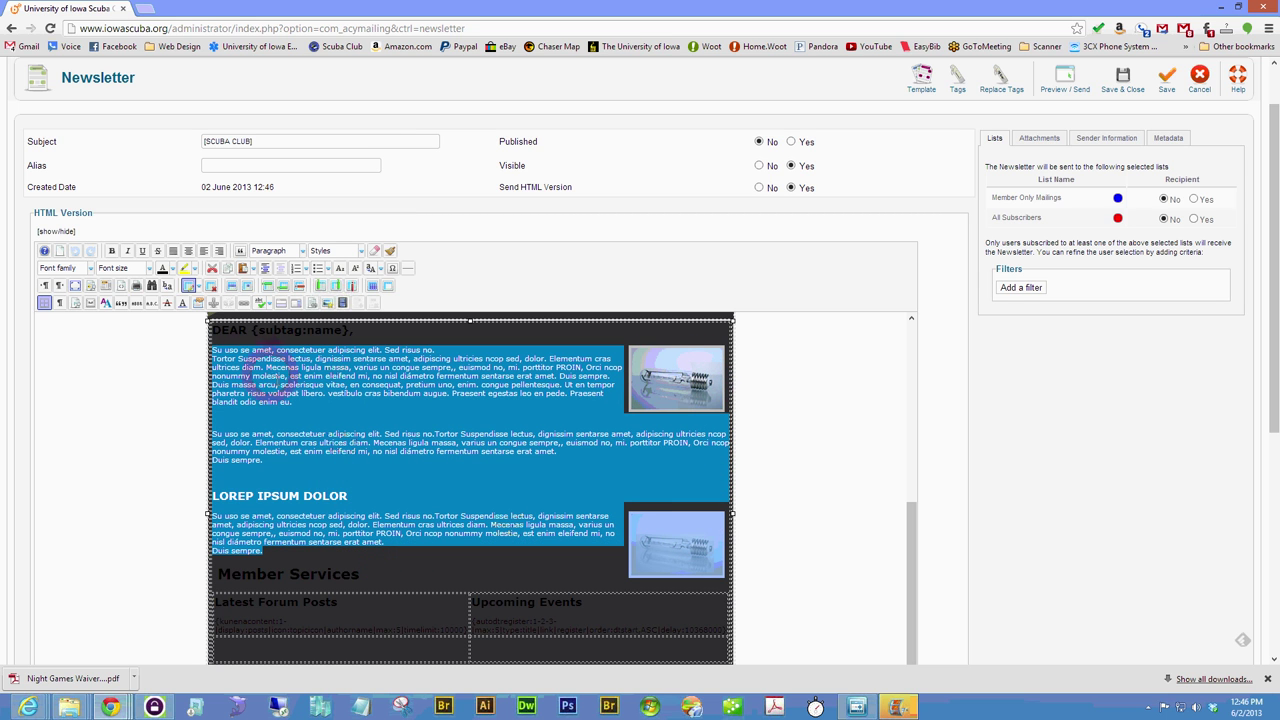
left_click(222, 334)
left_click_drag(222, 334, 381, 342)
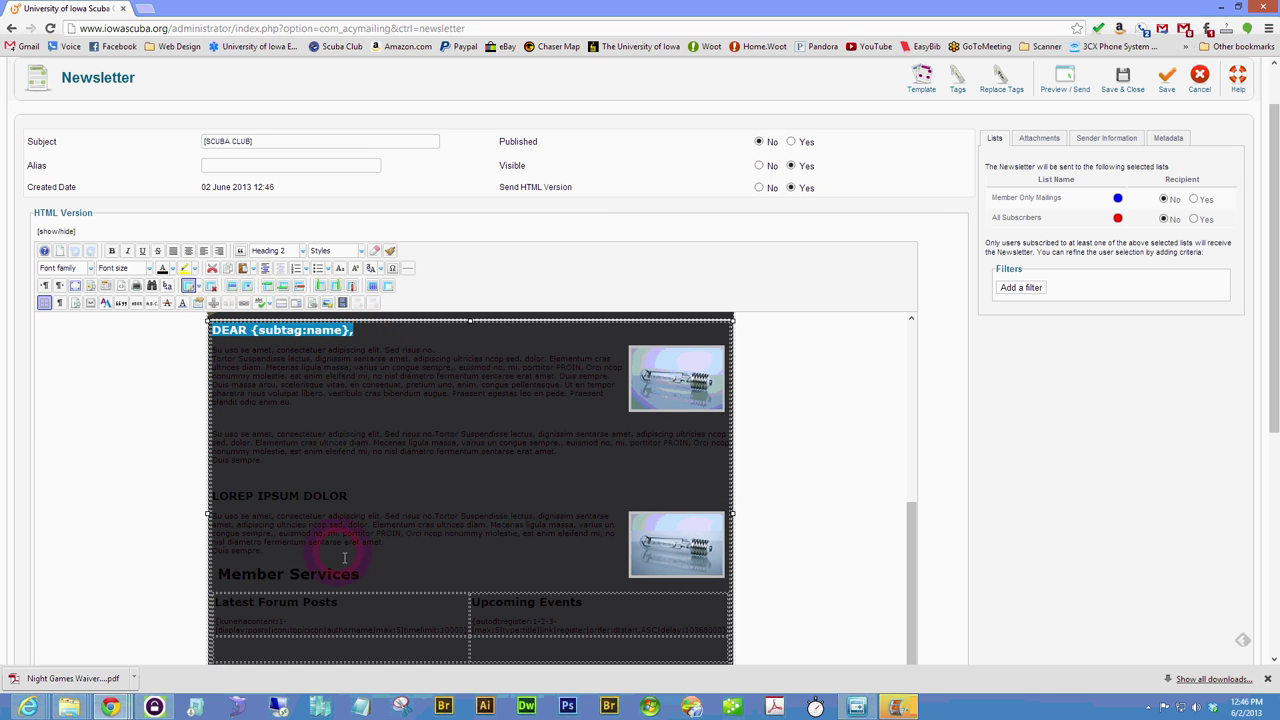
left_click_drag(229, 578, 362, 579)
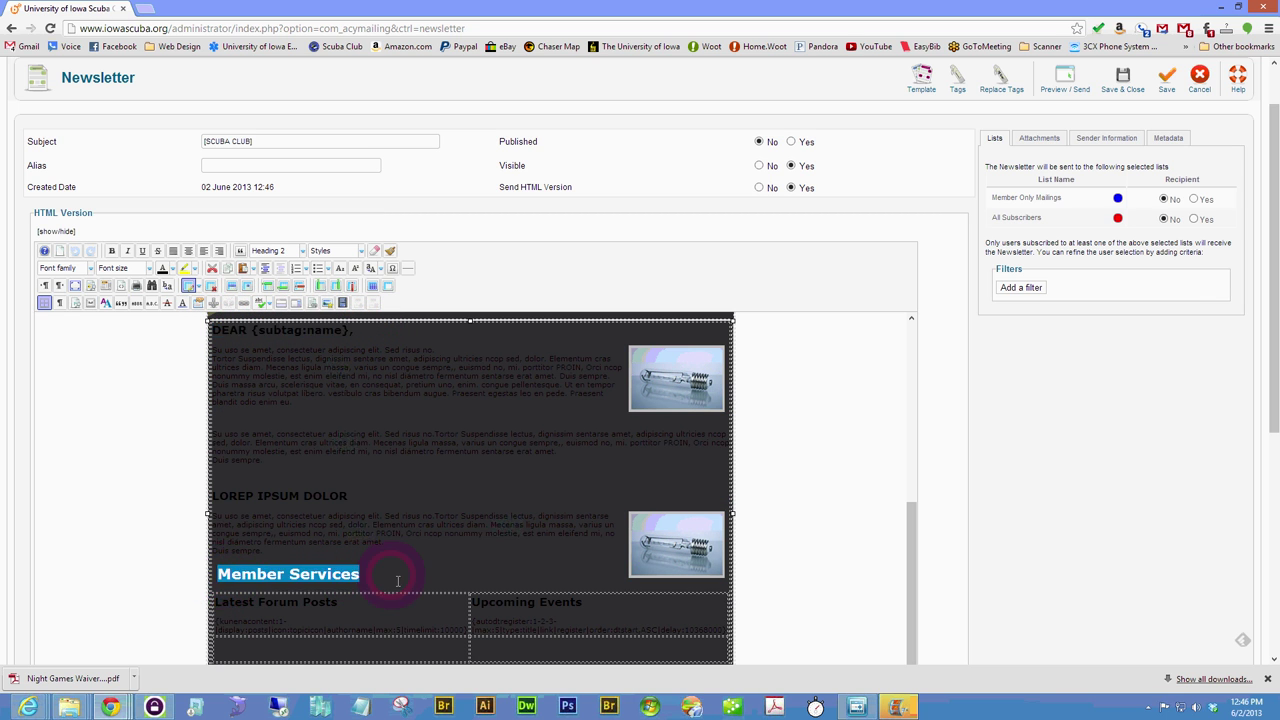
left_click(401, 572)
left_click_drag(217, 352, 390, 560)
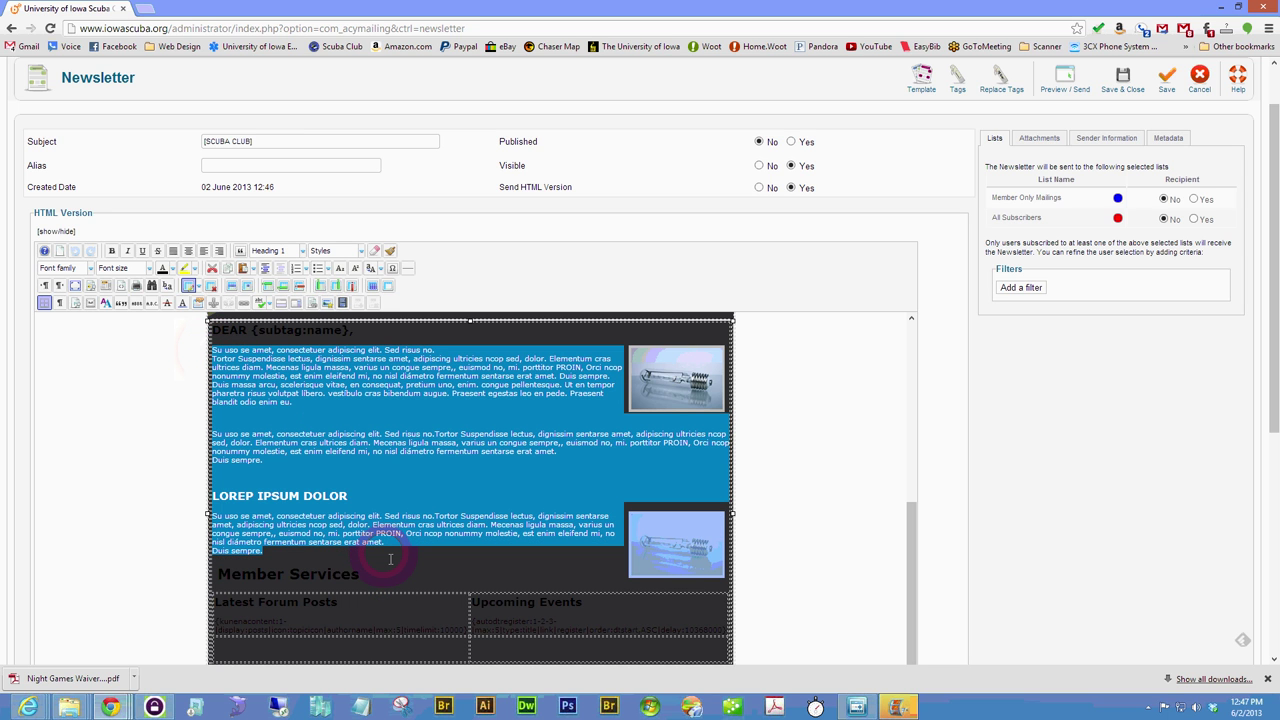
left_click(391, 478)
scroll(391, 478, "up", 10)
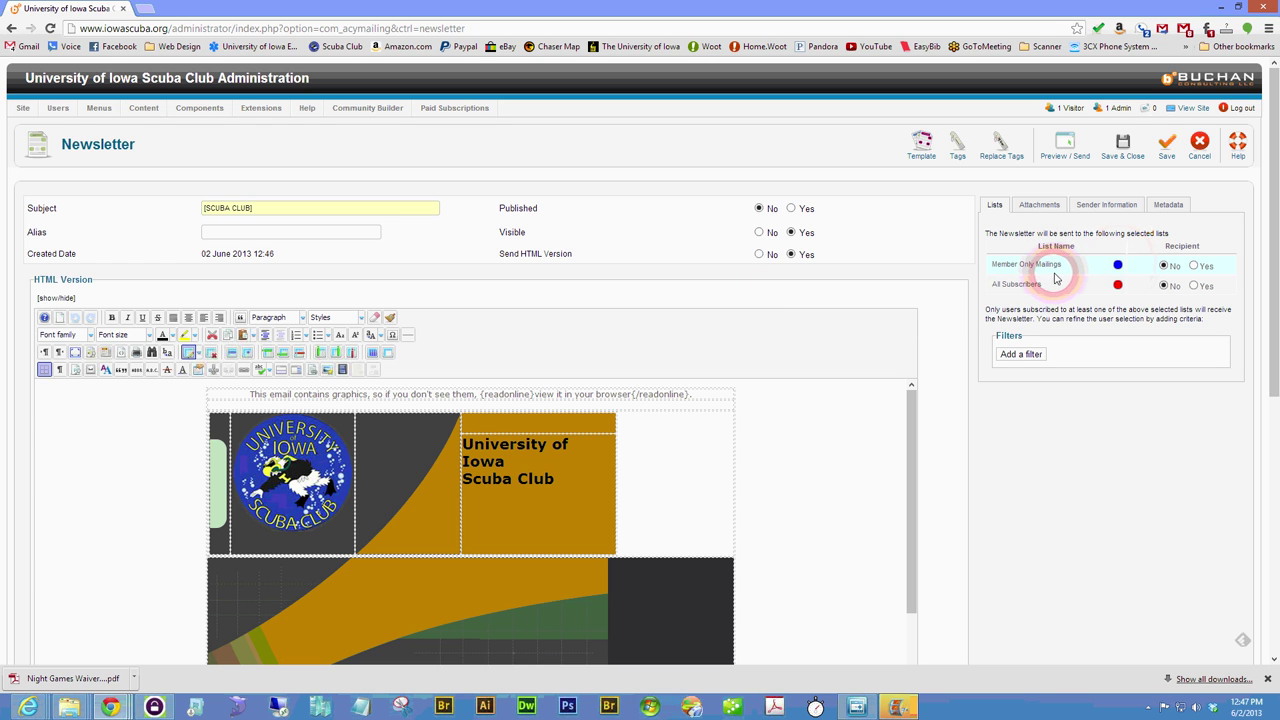
Check the descriptions of the Member Only Mailings and All Subscribers recipient lists.
left_click(1194, 266)
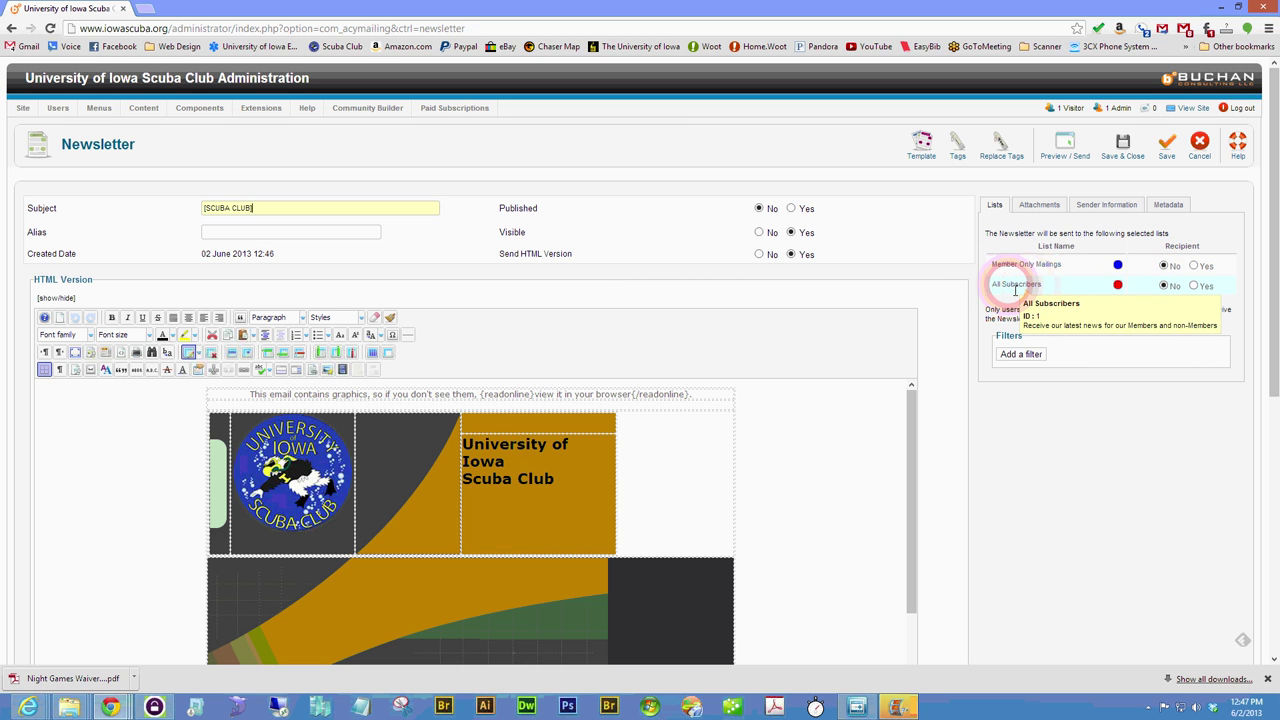
left_click(1056, 288)
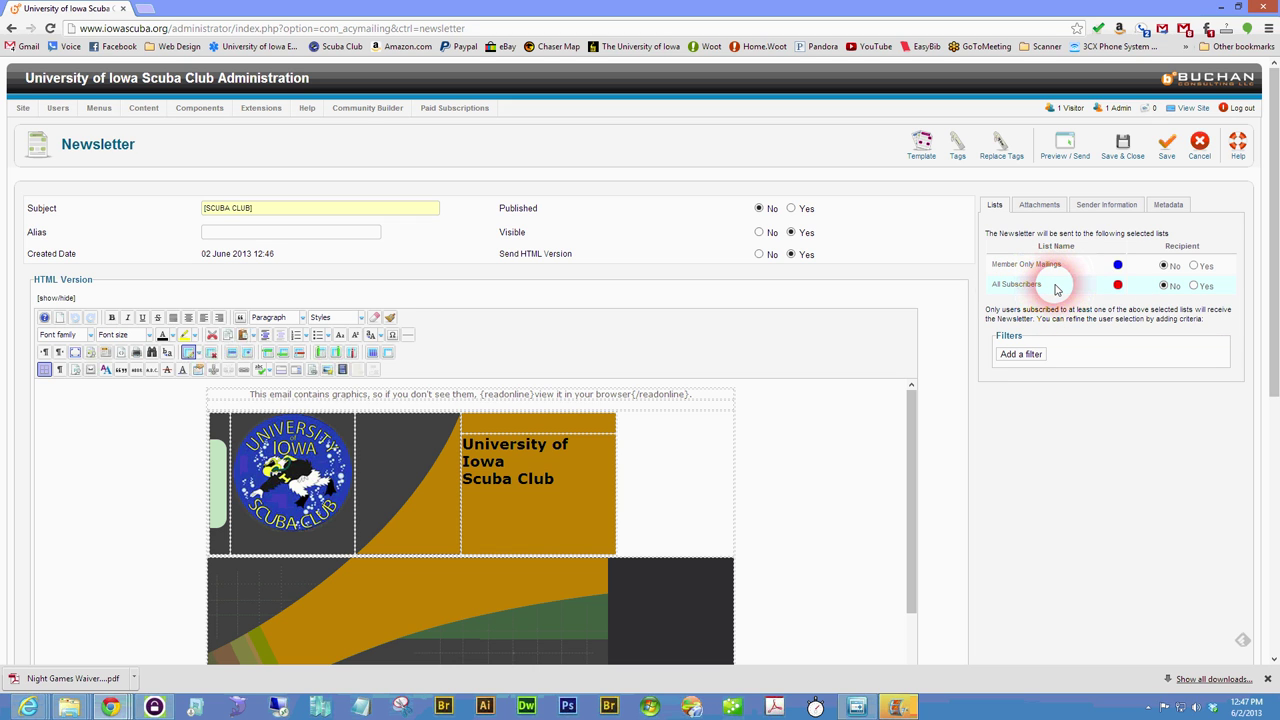
left_click(1059, 292)
left_click(1015, 283)
left_click(1051, 287)
left_click(1088, 290)
left_click(1075, 292)
left_click(1048, 291)
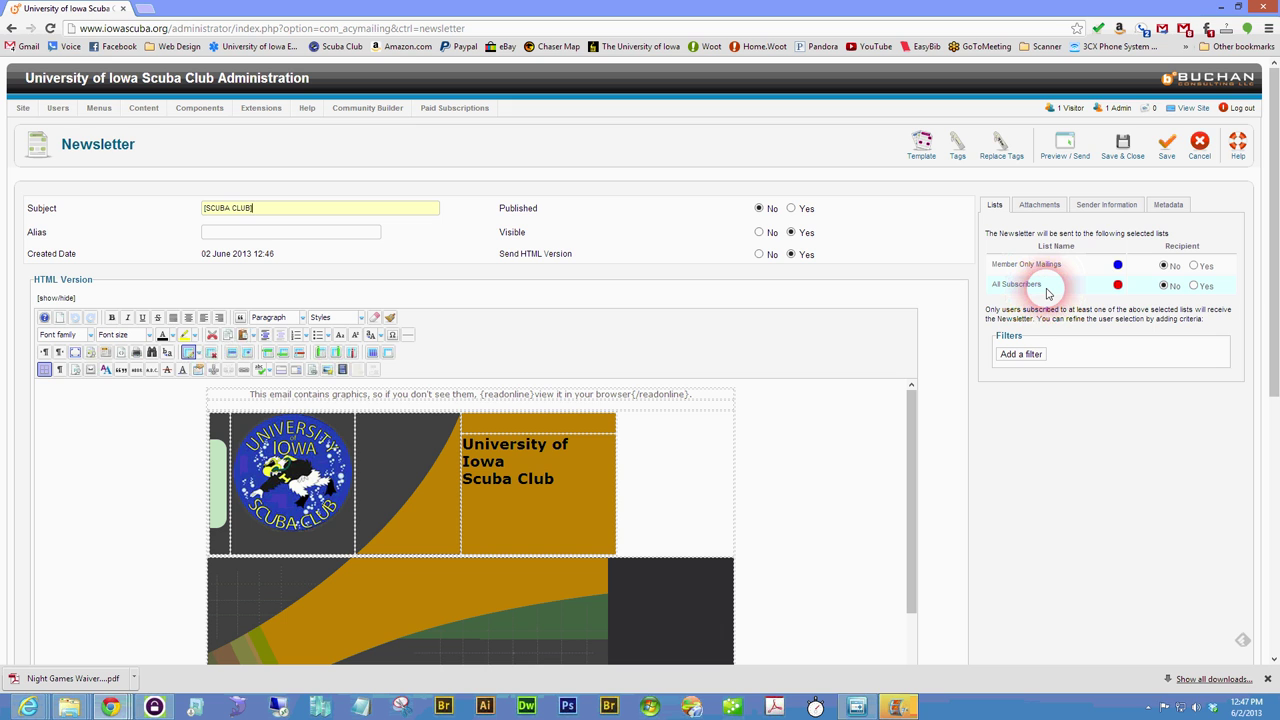
mouse_move(1067, 270)
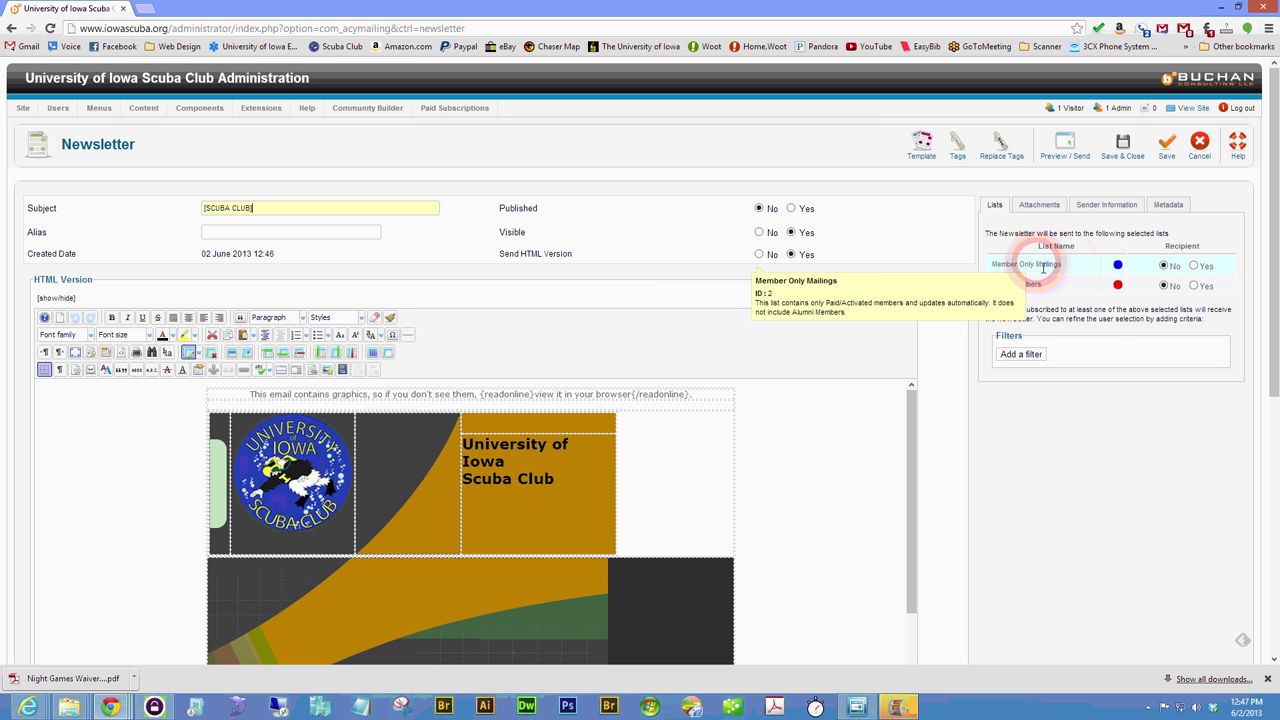
Review the newsletter's attachment options and its sender information.
left_click(1057, 213)
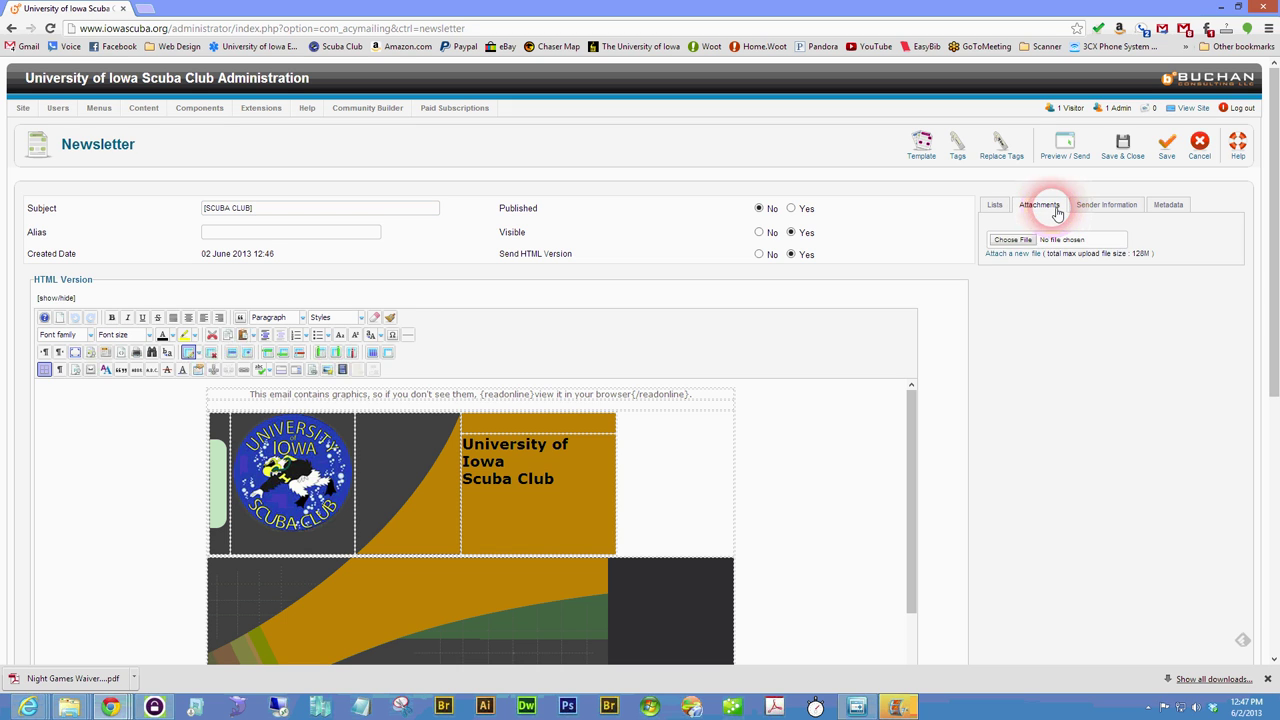
left_click(1025, 243)
left_click(1115, 205)
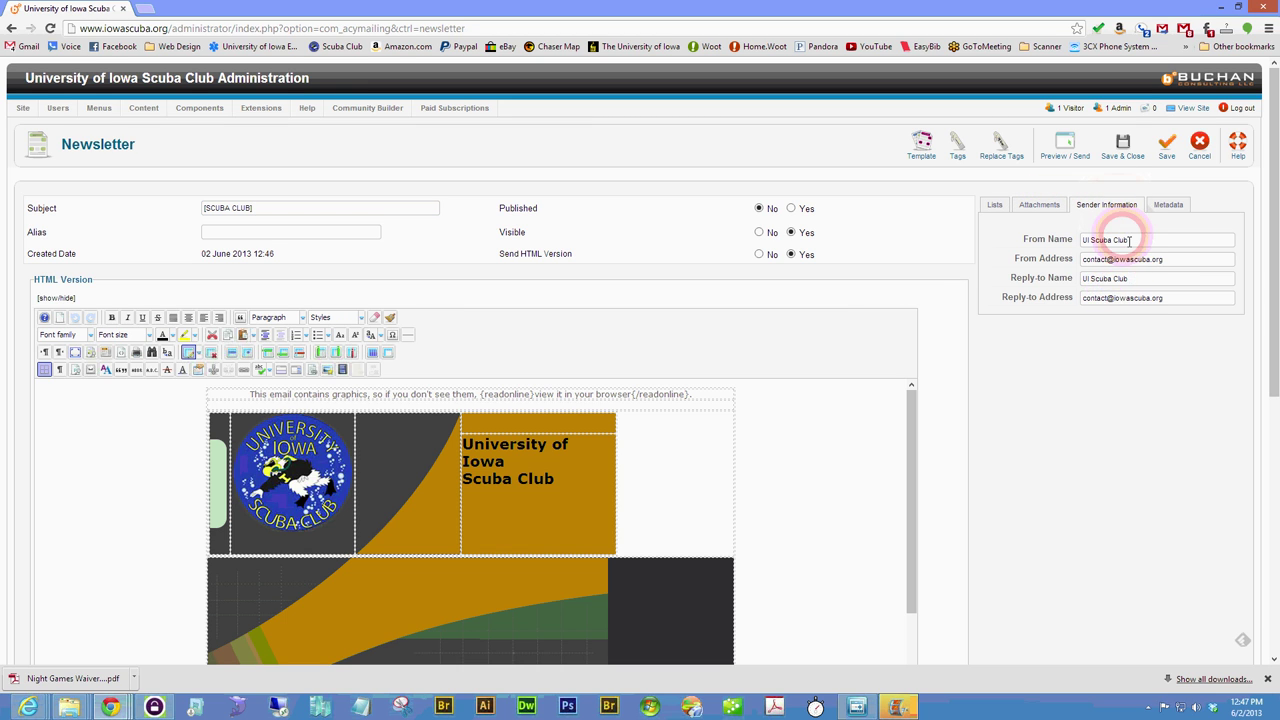
Proceed to the preview and send page for the new newsletter.
left_click(1080, 146)
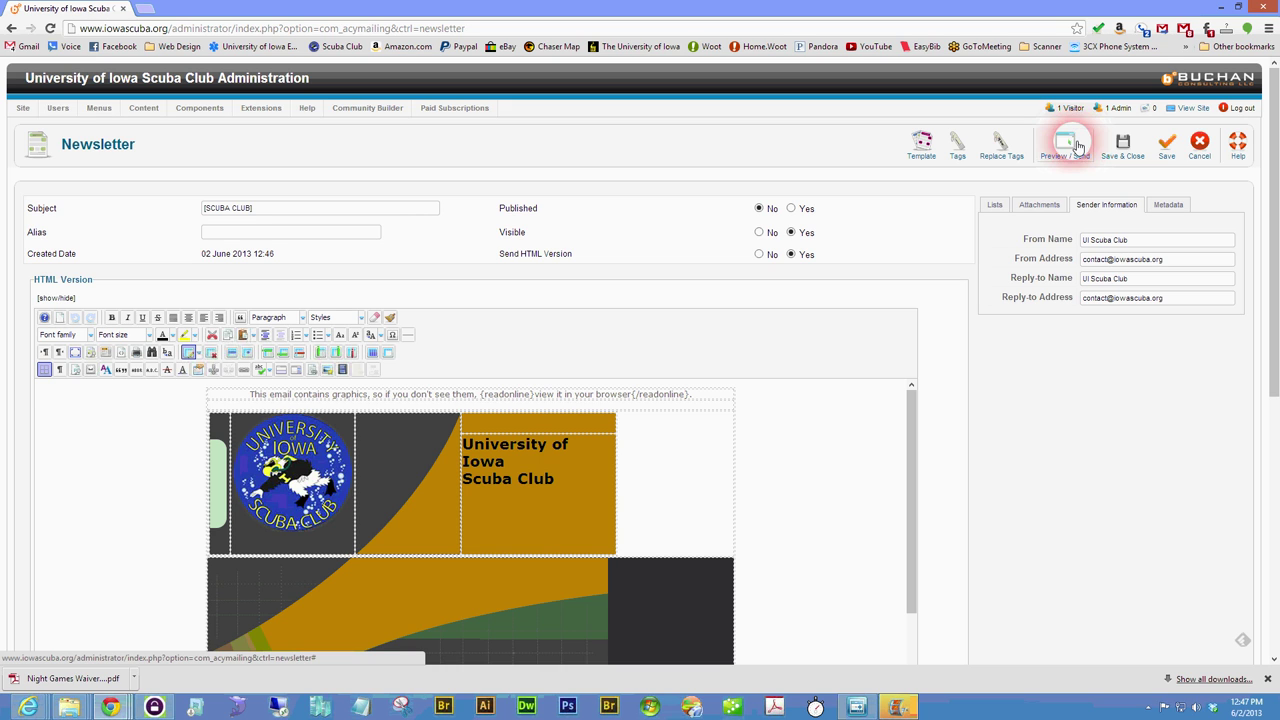
left_click(1076, 150)
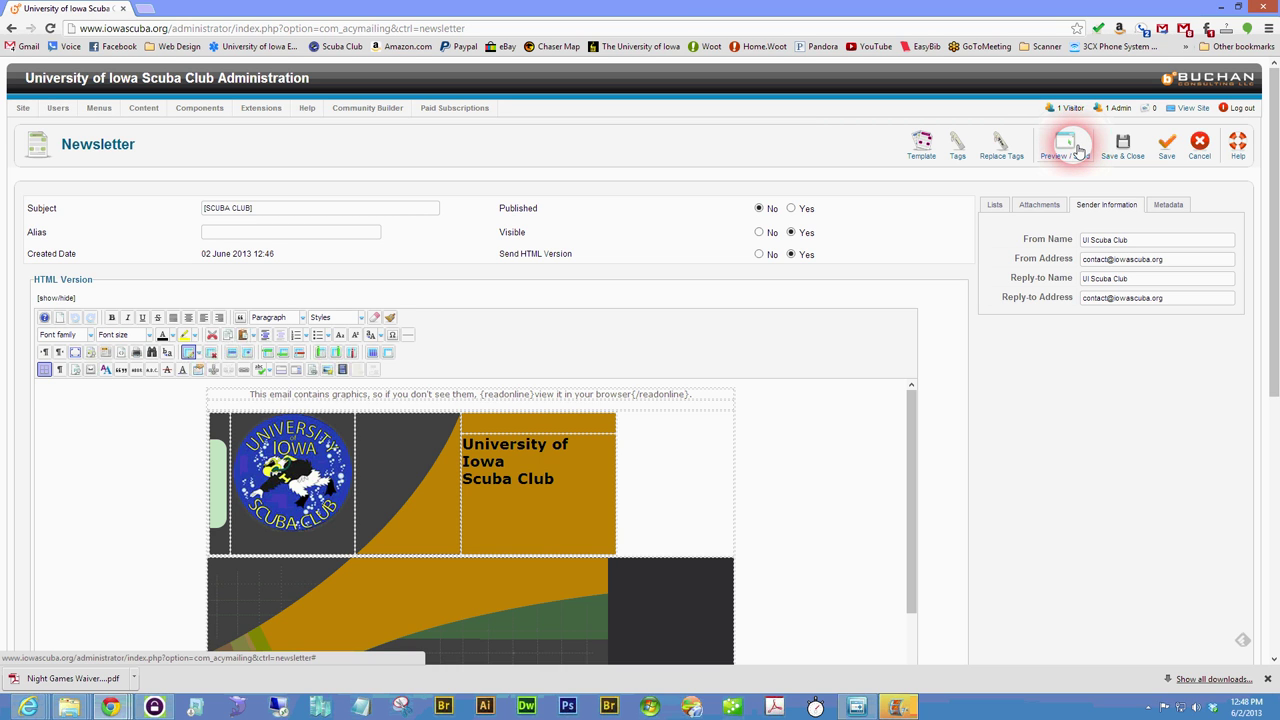
left_click(1078, 150)
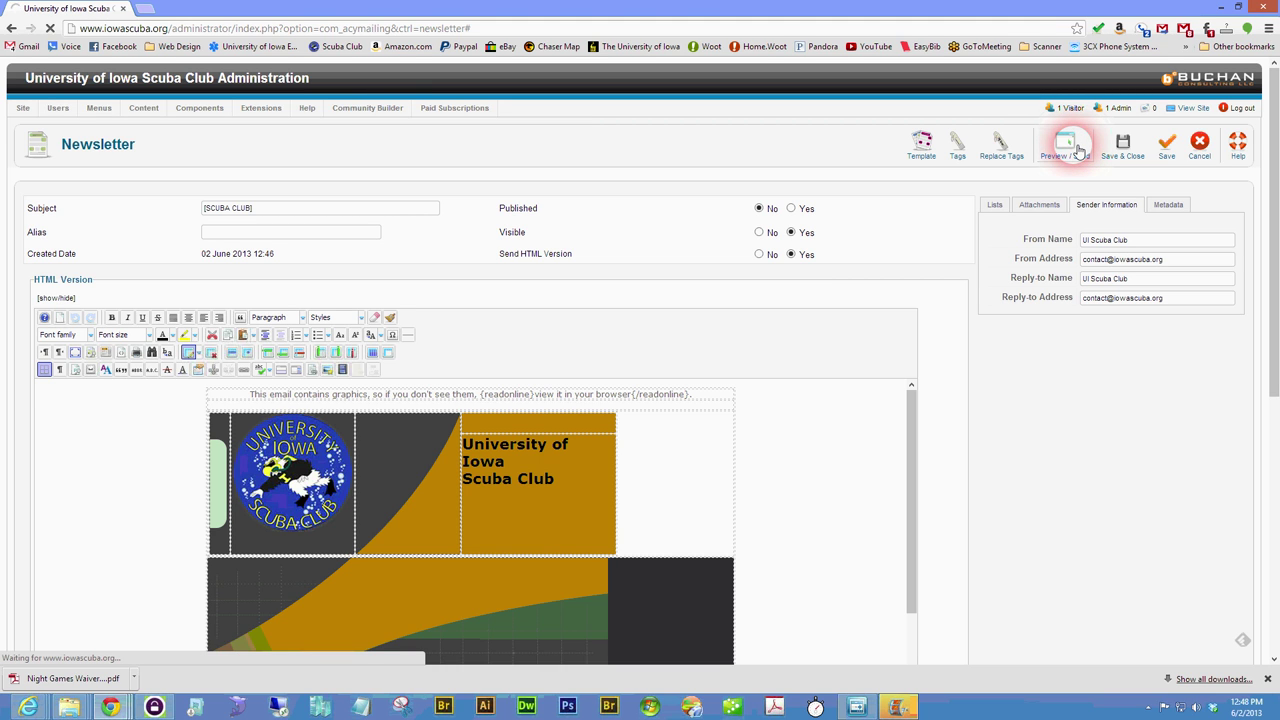
Look through the HTML preview of the [SCUBA CLUB] newsletter from header to footer.
scroll(770, 369, "down", 5)
scroll(769, 362, "down", 2)
scroll(769, 359, "up", 8)
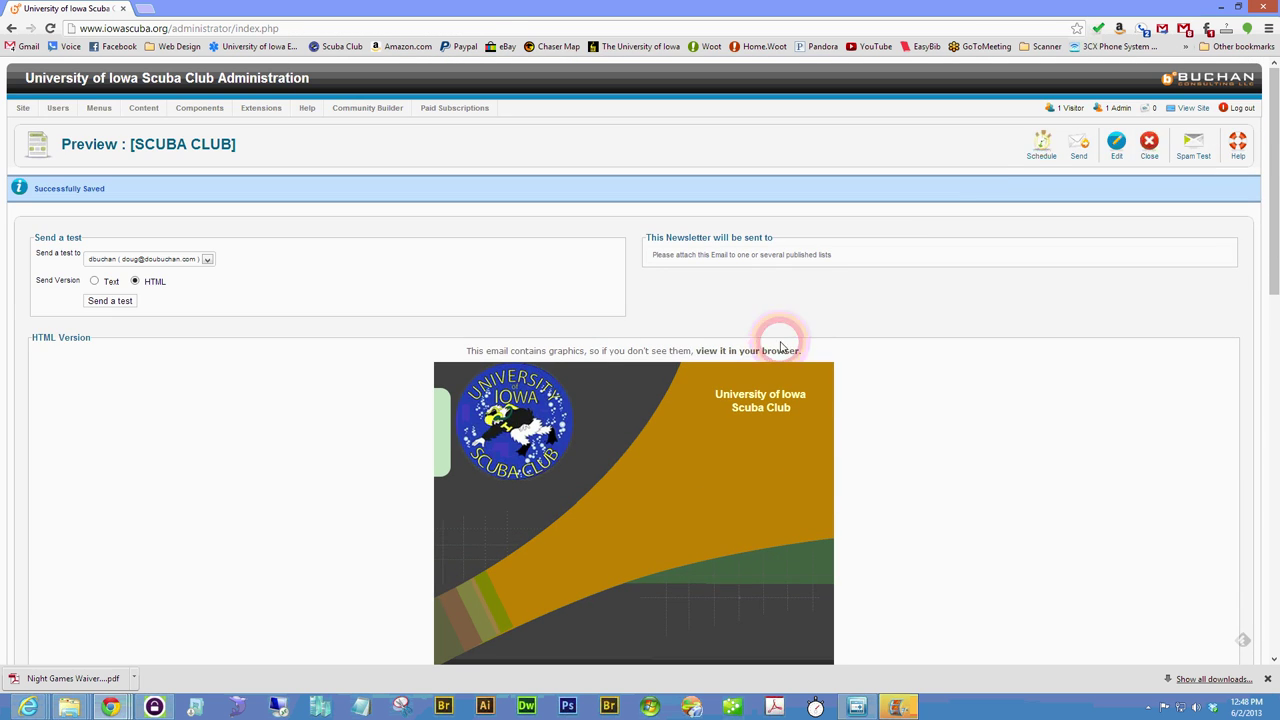
Check the scheduling option for the newsletter, close its dialog and look over the preview page again.
left_click(1036, 152)
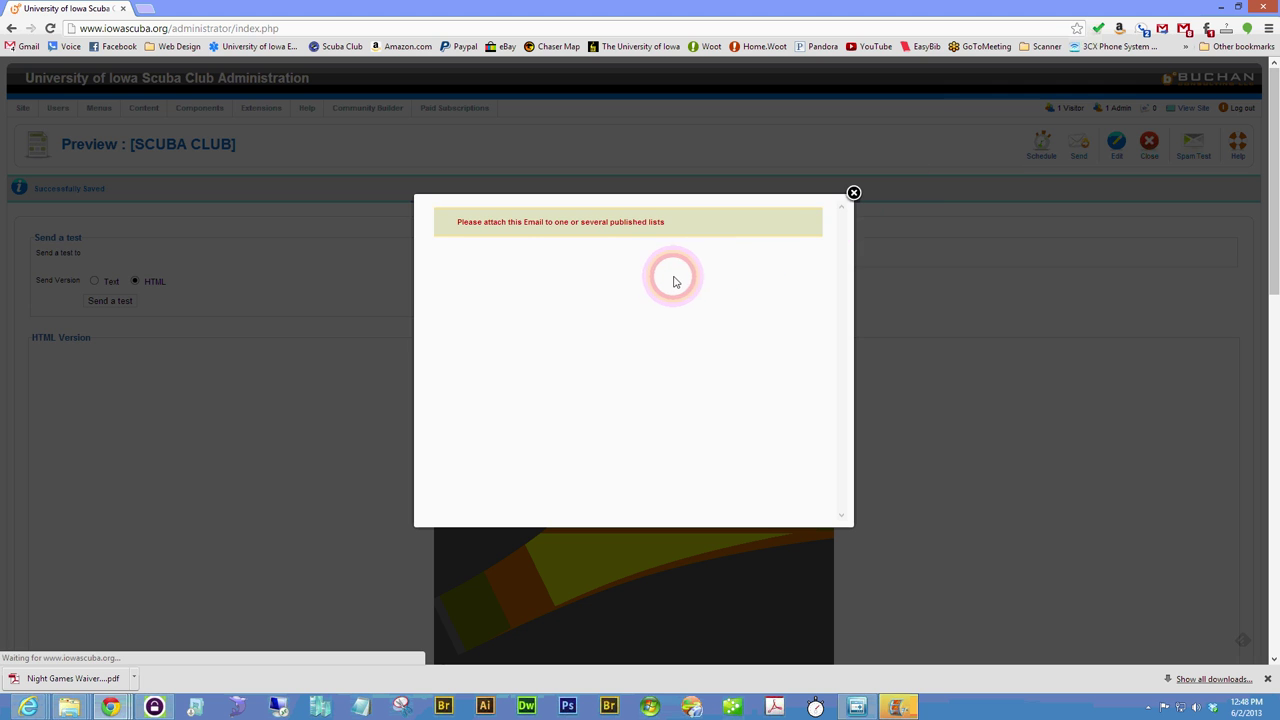
left_click(853, 193)
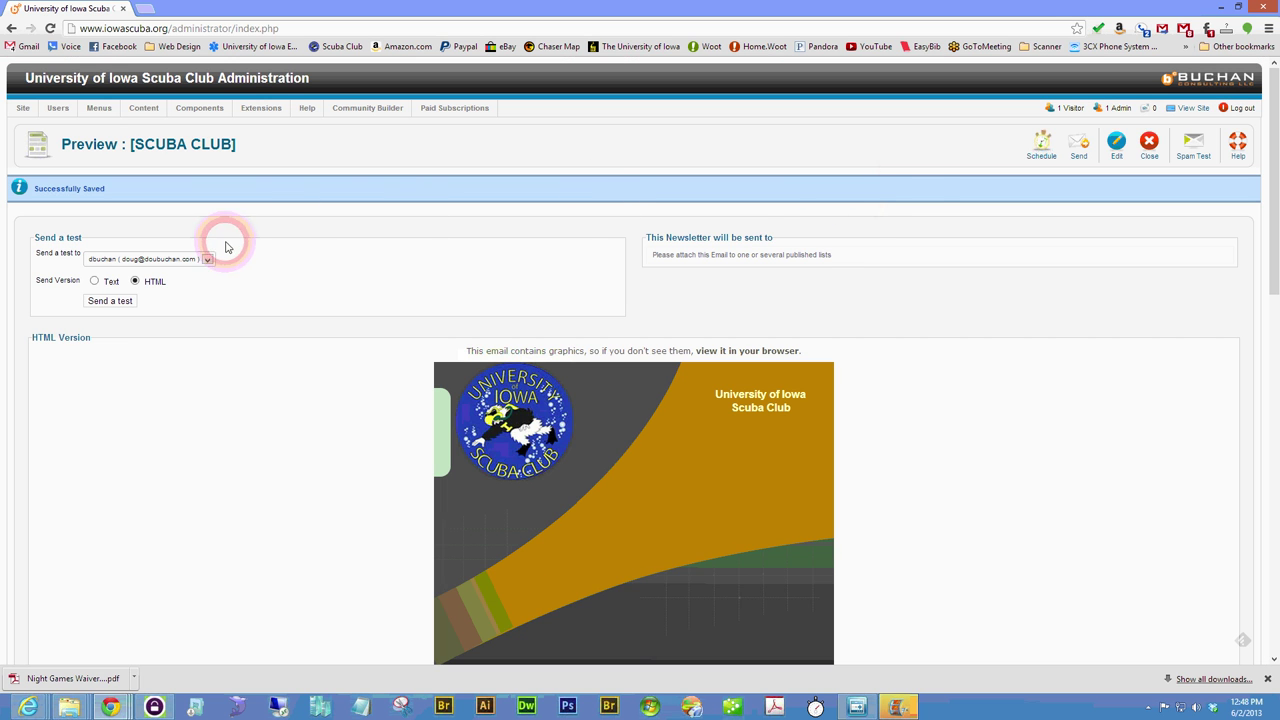
left_click(1040, 140)
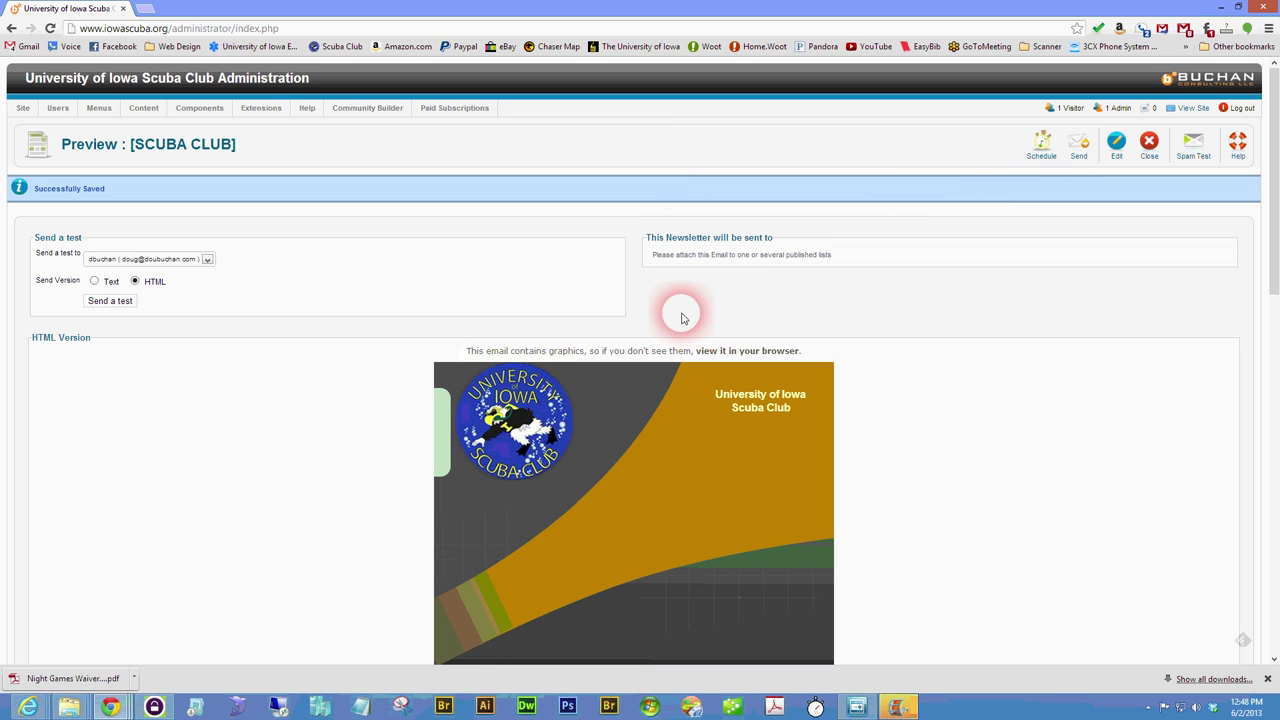
scroll(669, 445, "down", 3)
scroll(668, 460, "up", 3)
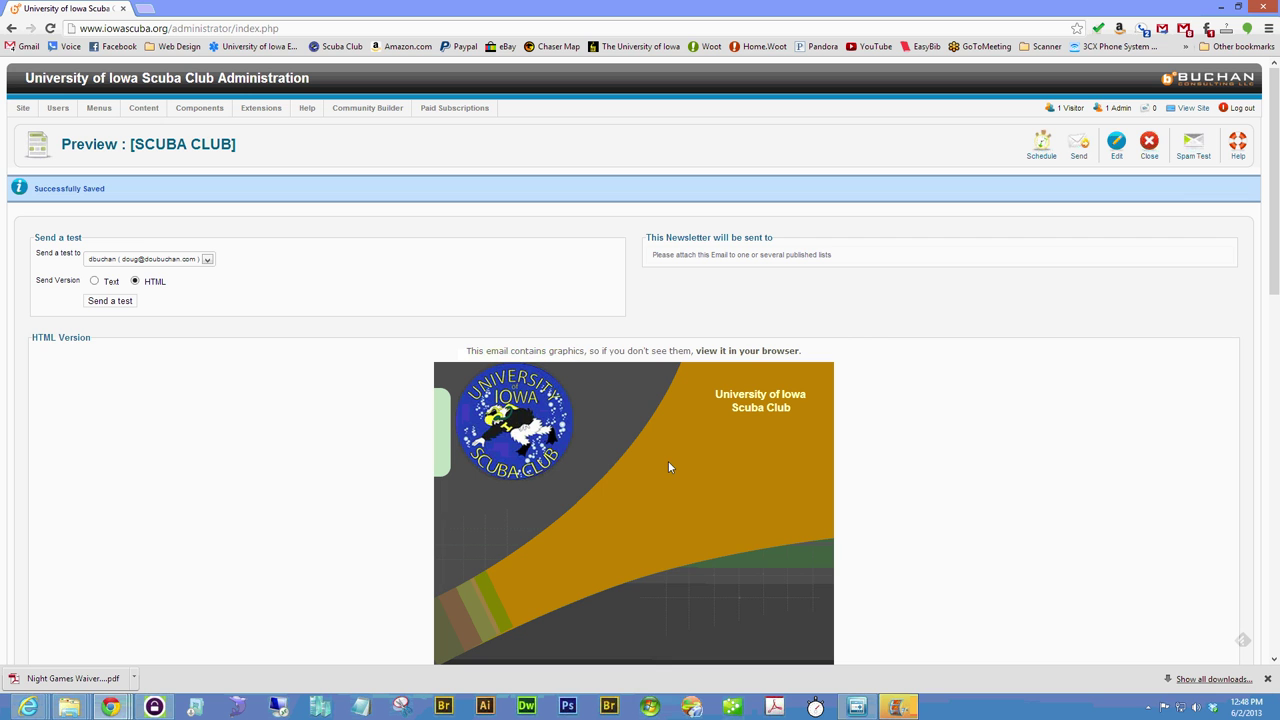
Run a spam test on the newsletter, read through the score and detailed checks, and close the report.
left_click(1193, 155)
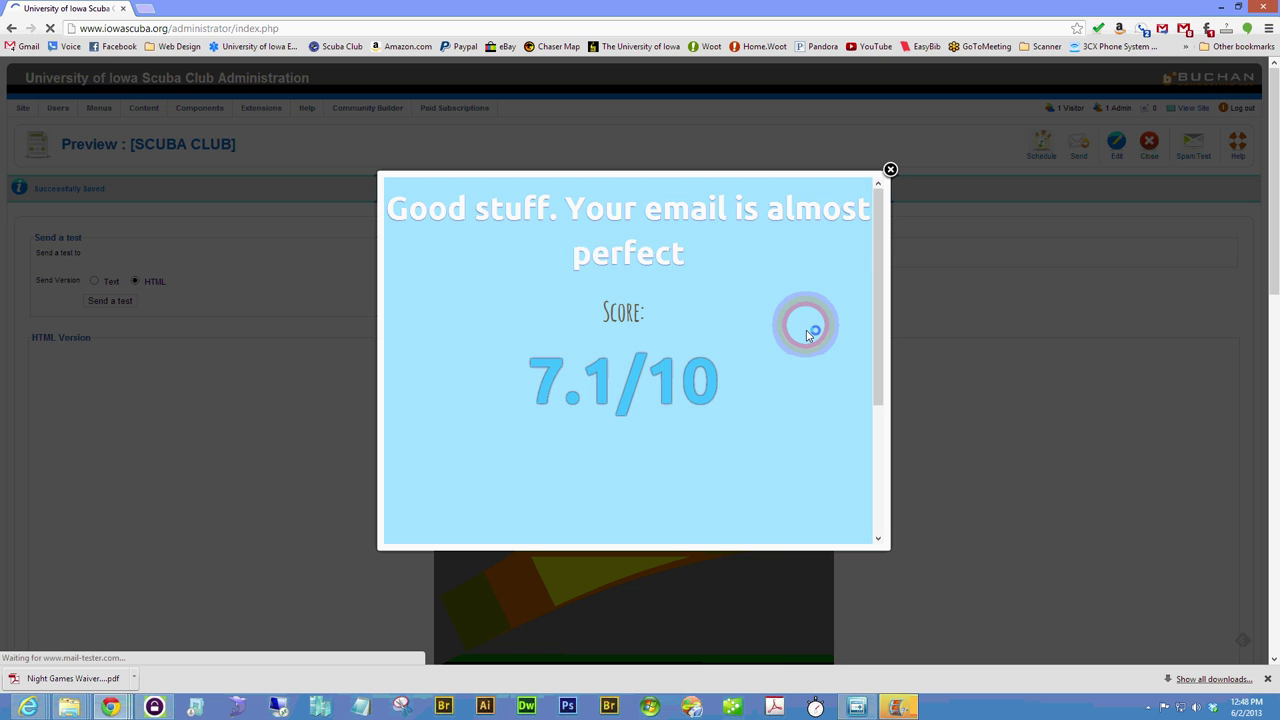
scroll(808, 335, "down", 10)
scroll(810, 335, "up", 3)
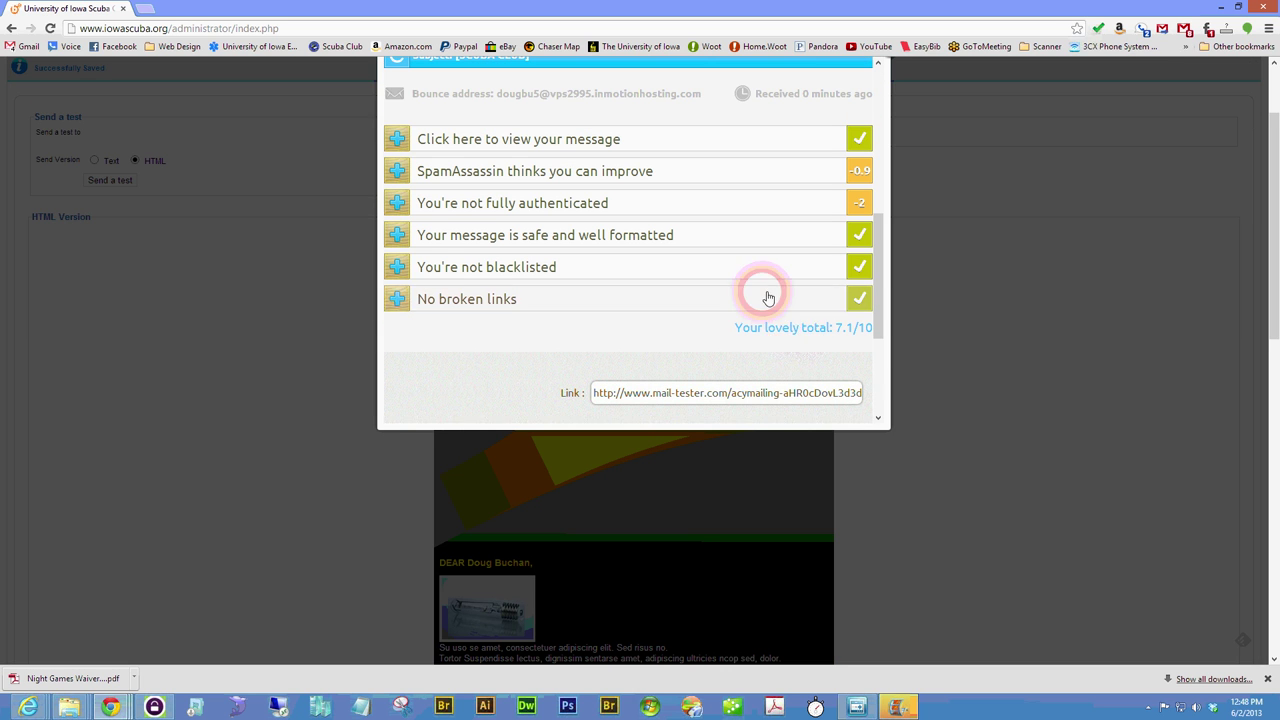
scroll(765, 295, "up", 6)
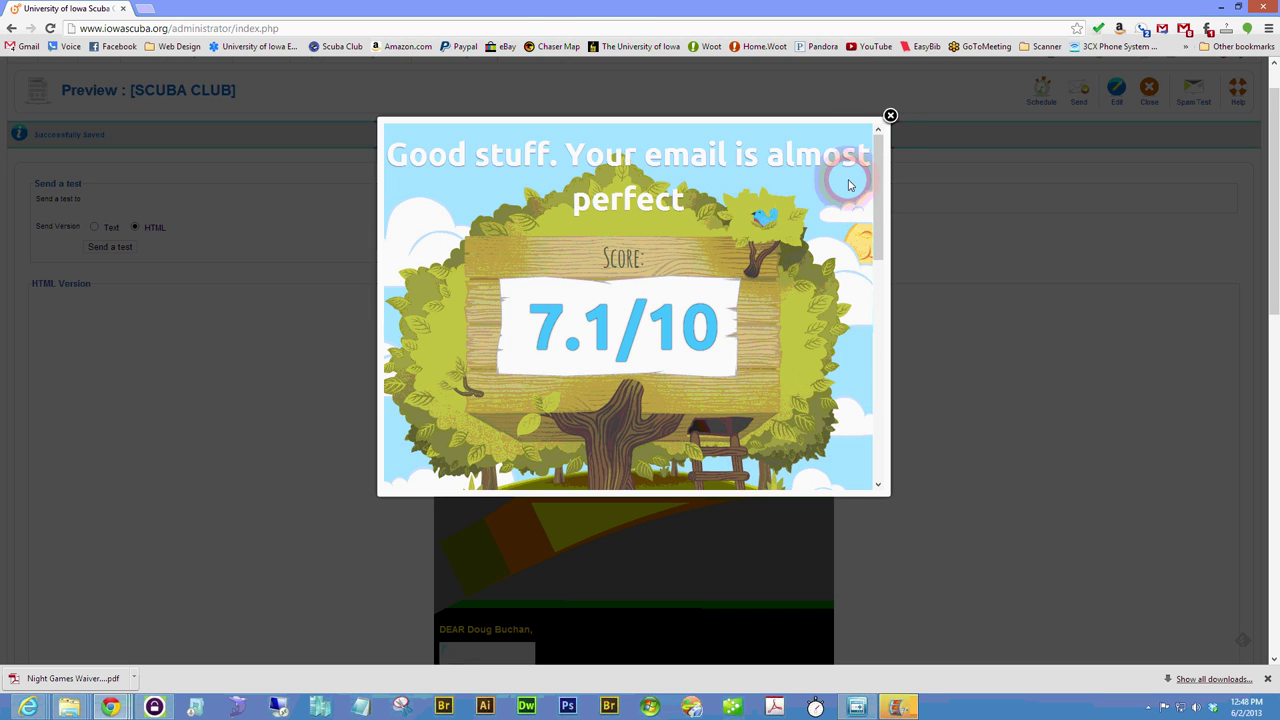
left_click(889, 115)
scroll(1112, 307, "up", 1)
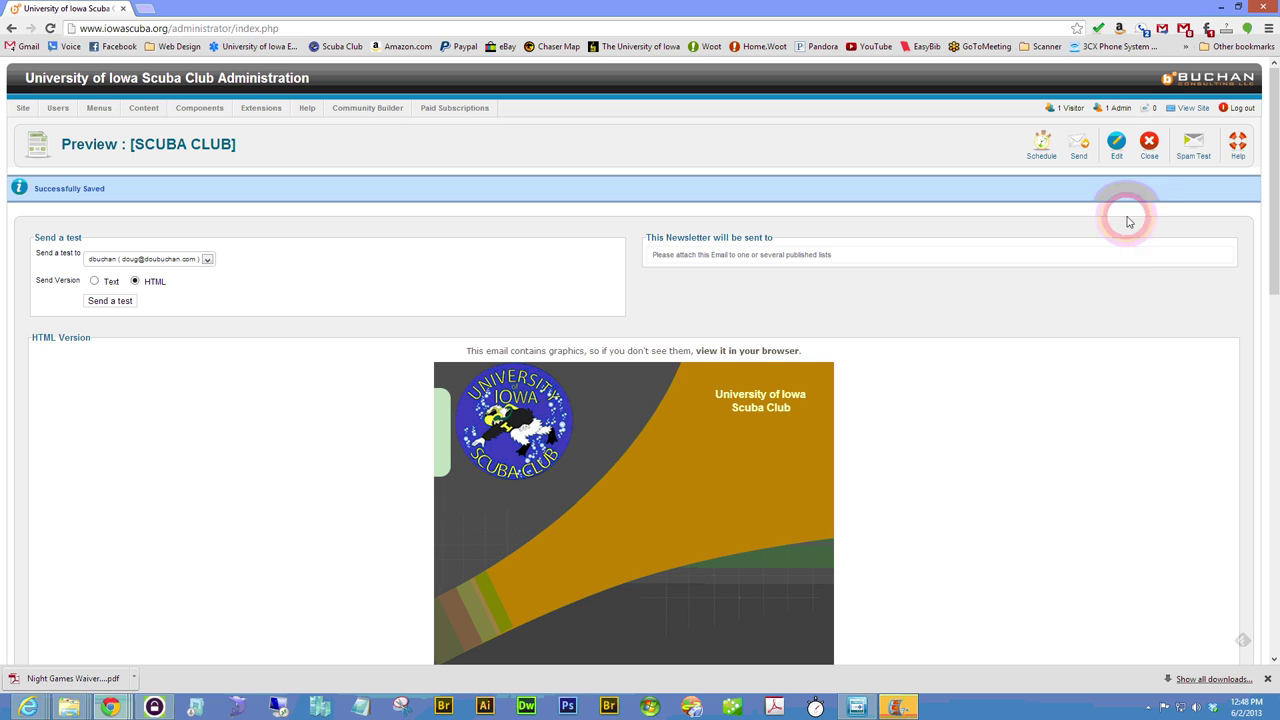
Leave the preview and delete the unsent [SCUBA CLUB] newsletter from the newsletter list.
left_click(1149, 143)
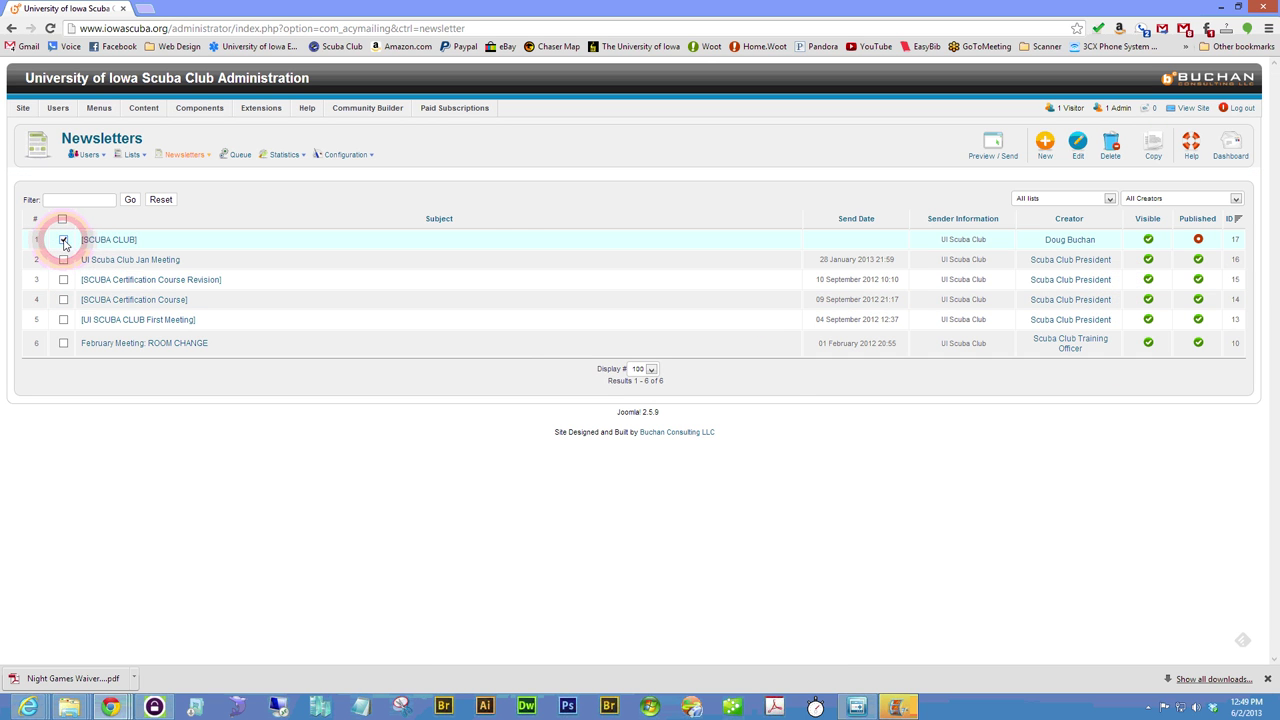
left_click(1111, 150)
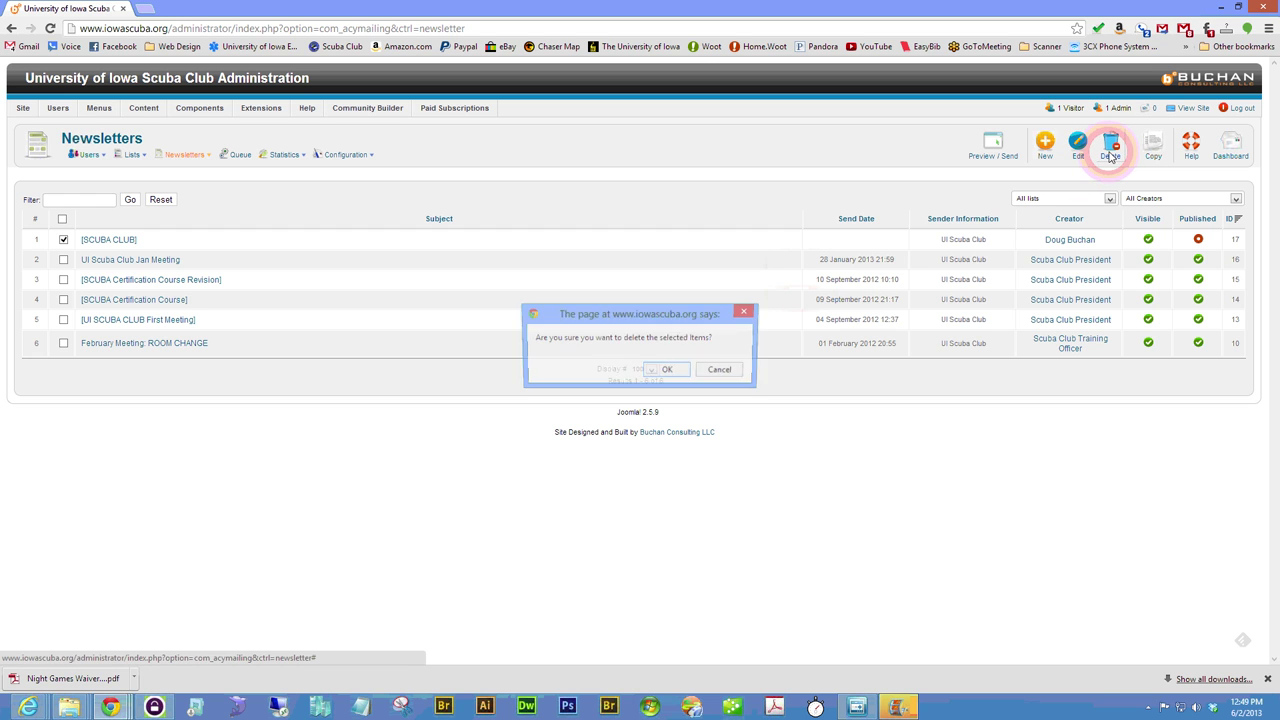
left_click(667, 369)
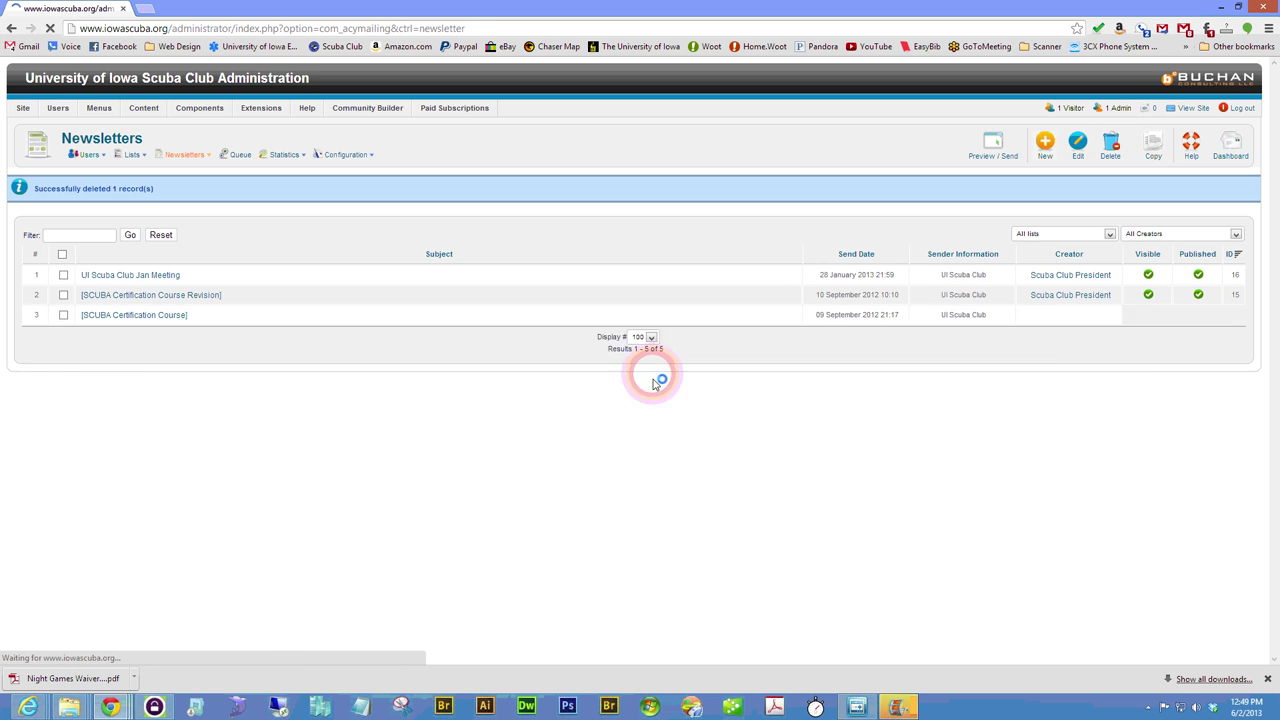
Open the statistics of the [UI SCUBA CLUB First Meeting] newsletter and review its sending, opening, link and unsubscribe figures.
mouse_move(293, 158)
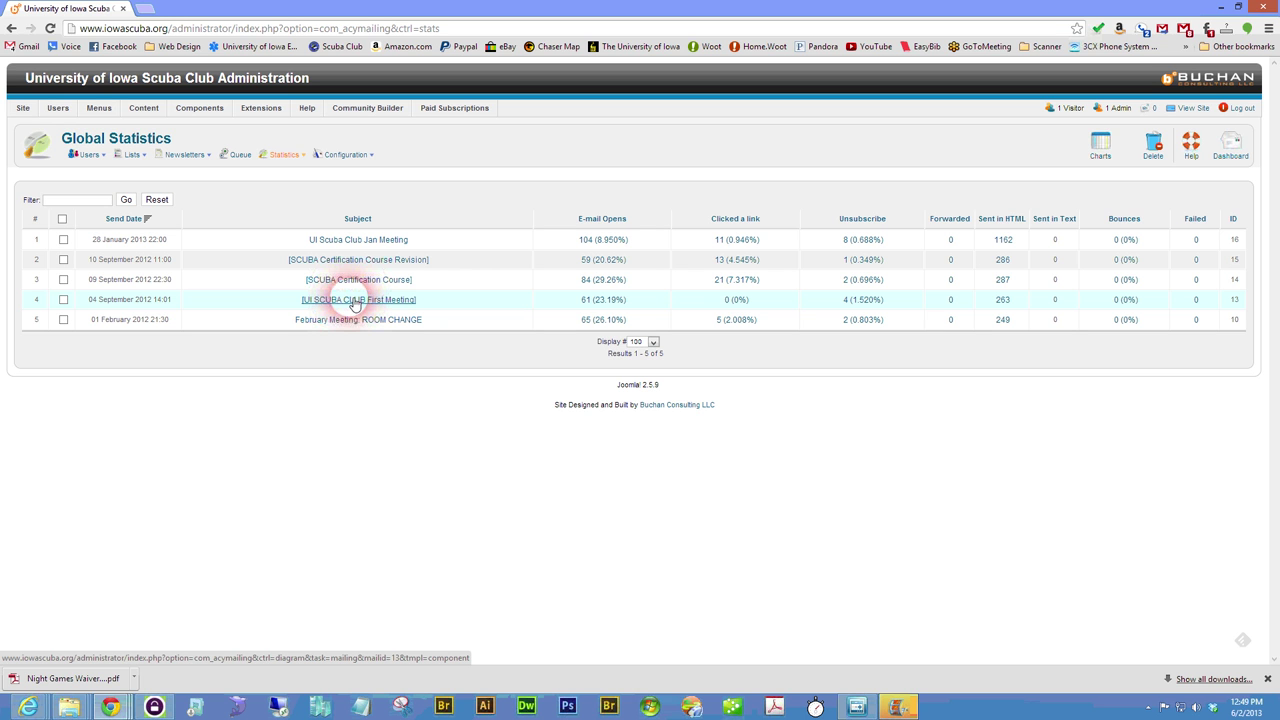
left_click(355, 304)
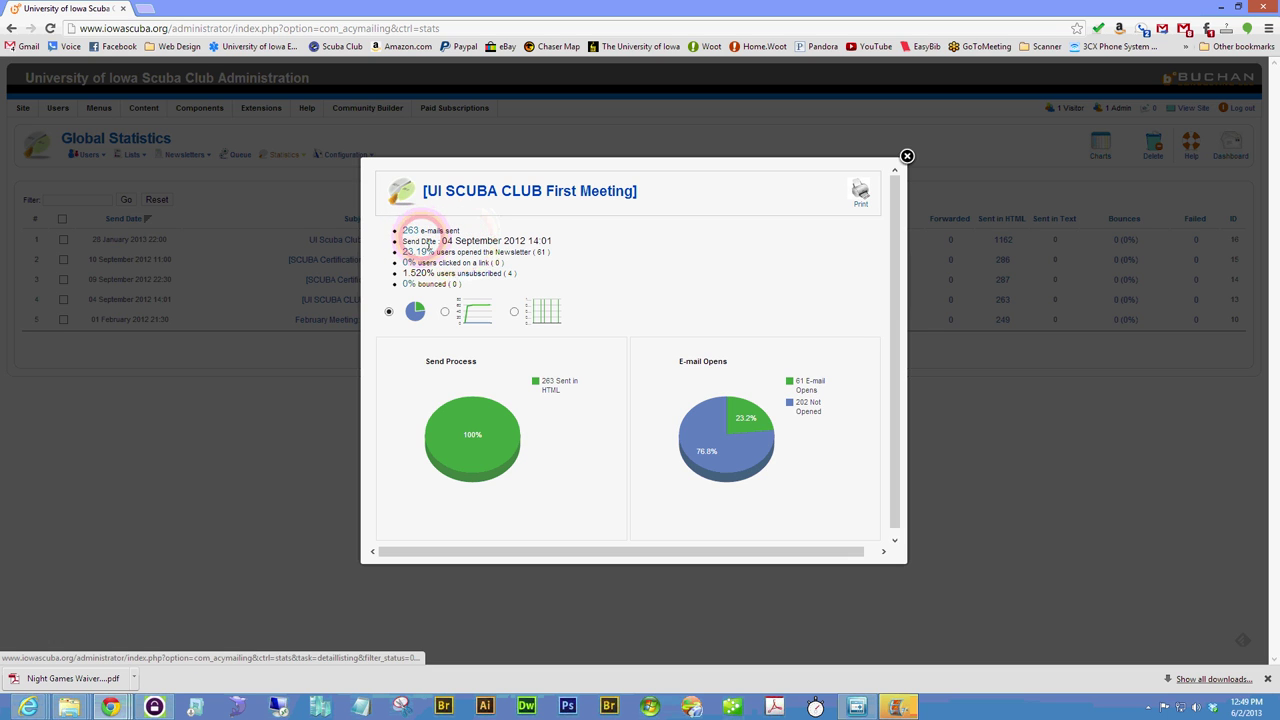
double_click(539, 256)
left_click(472, 279)
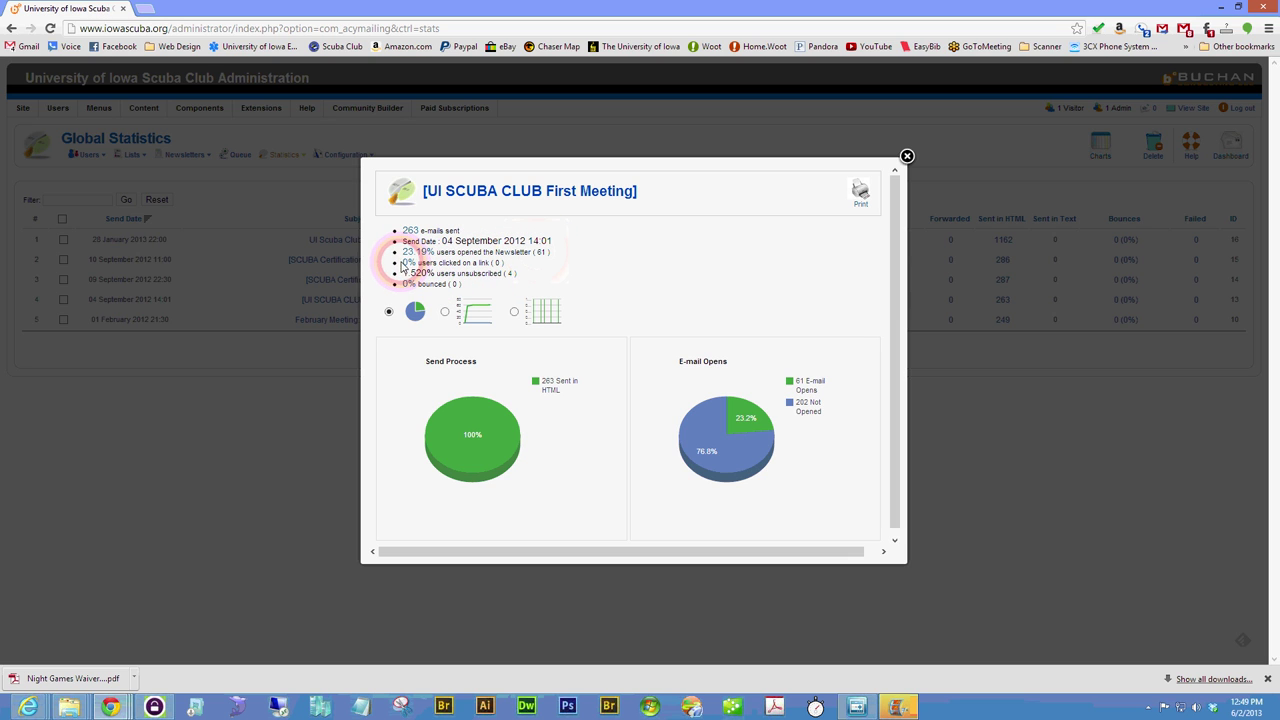
Examine the chart styles and the e-mail opens pie chart, close the statistics report and dismiss the call notification.
left_click(416, 307)
left_click(471, 314)
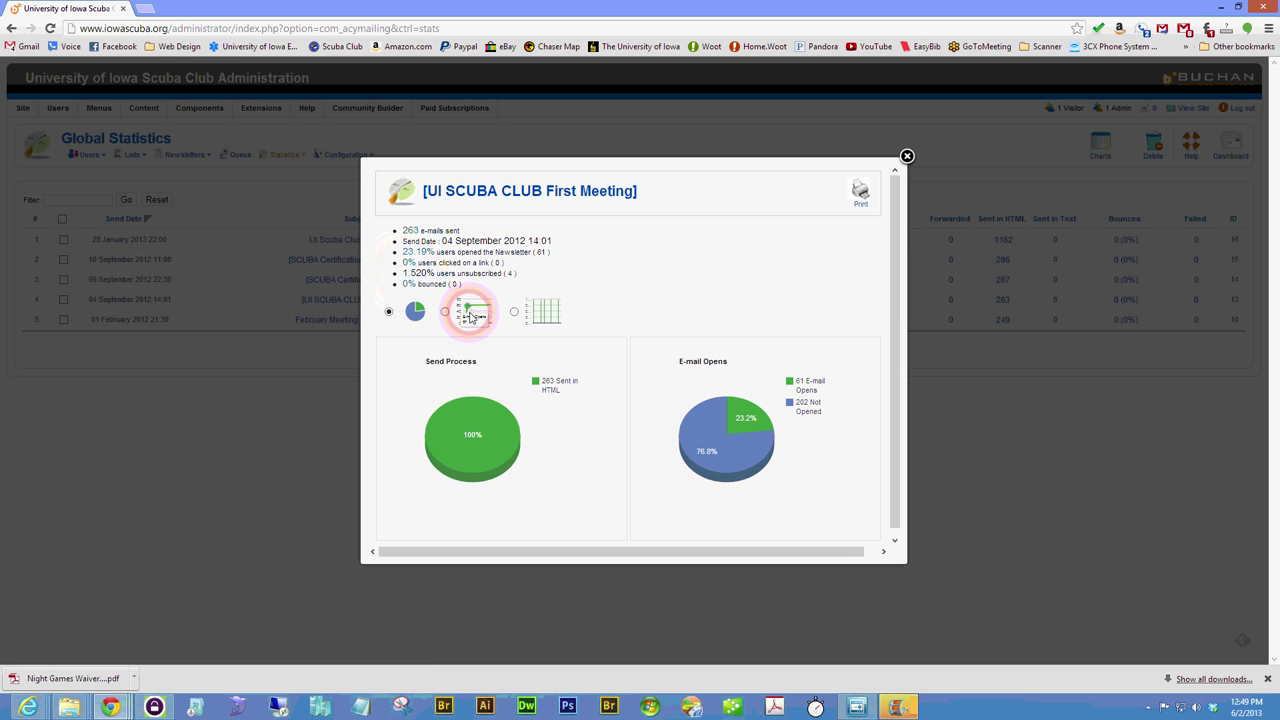
left_click(750, 418)
left_click(734, 446)
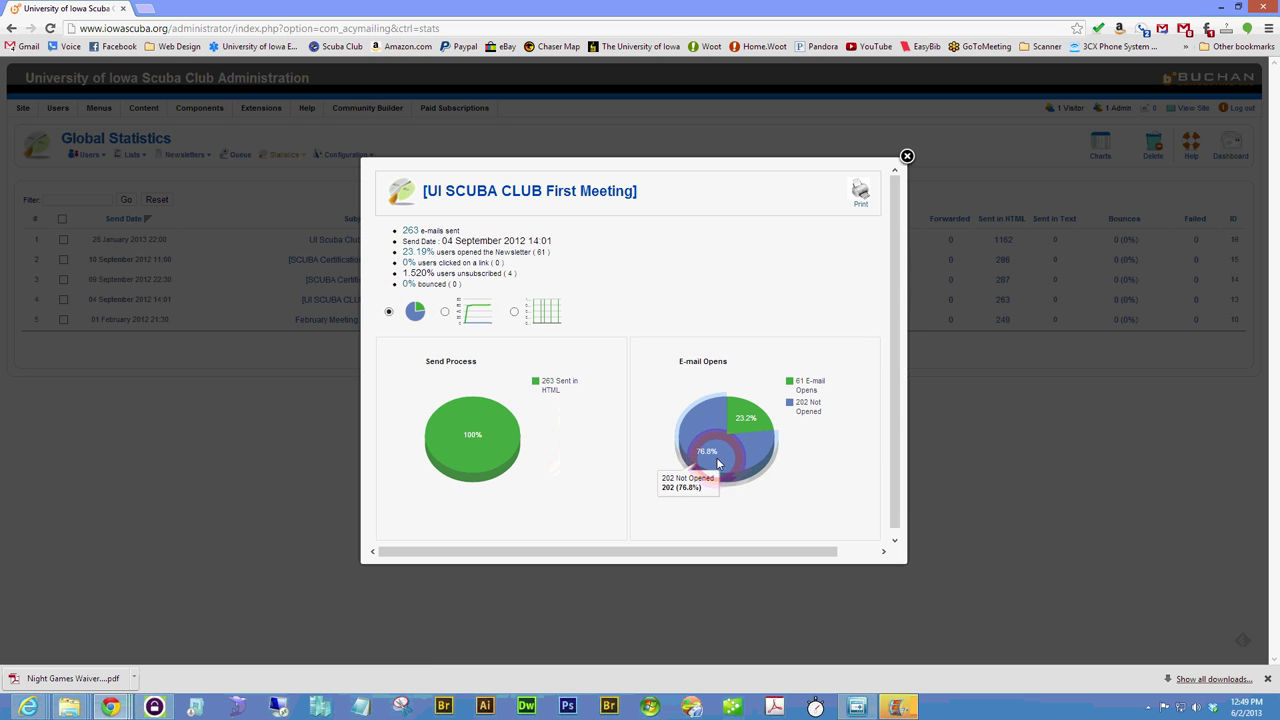
left_click(490, 315)
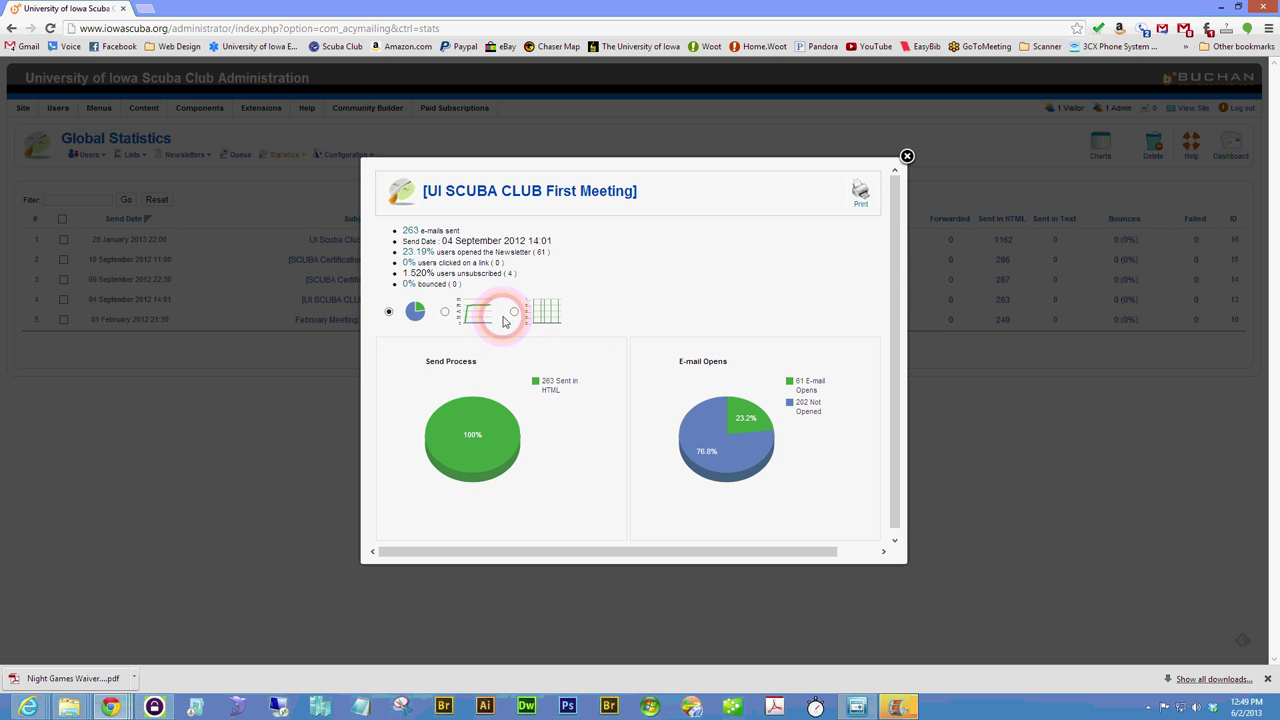
left_click(716, 428)
left_click(906, 157)
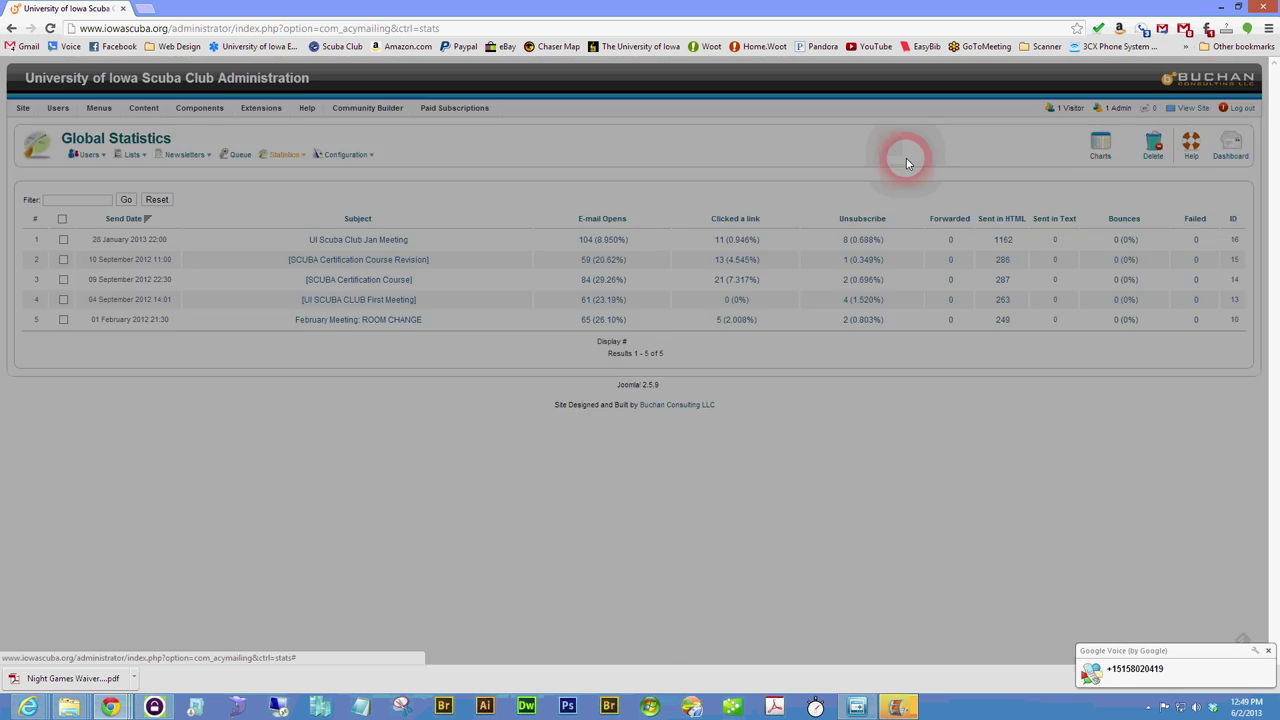
left_click(1268, 651)
Revisit the subscriber users, the Member Only Mailings and All Subscribers lists, and the global newsletter statistics.
left_click(133, 227)
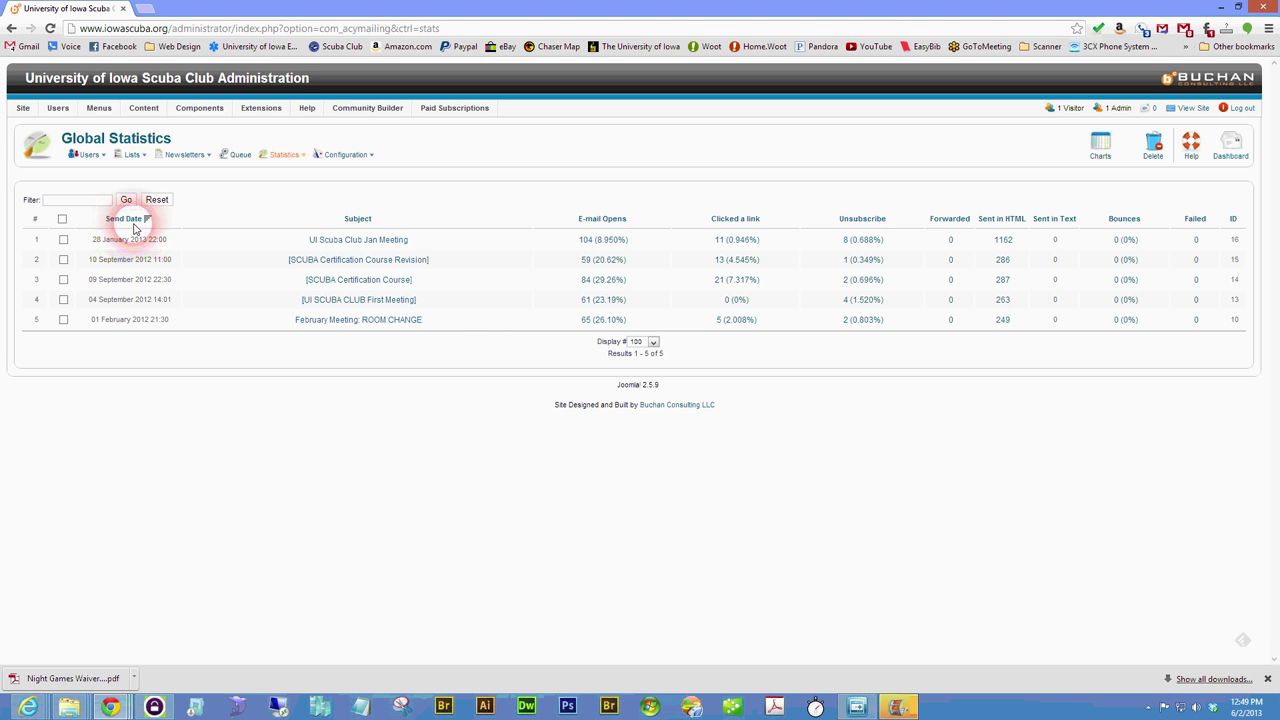
left_click(87, 172)
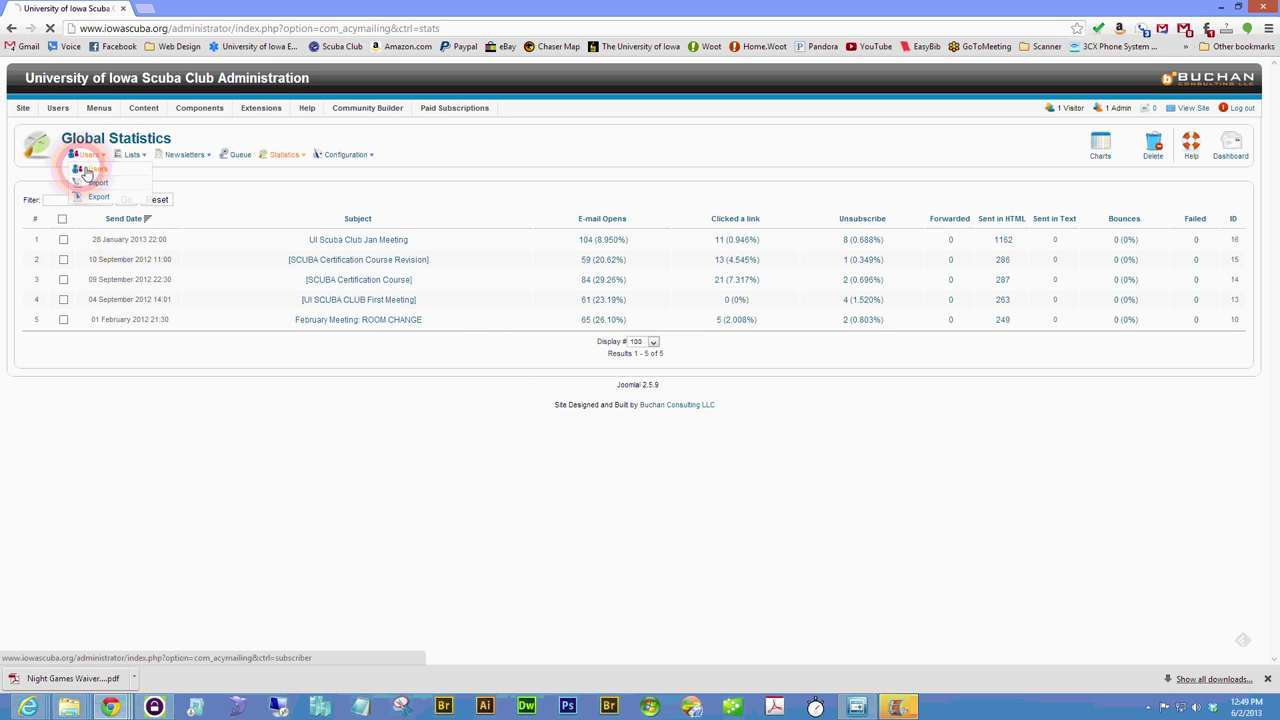
left_click(135, 156)
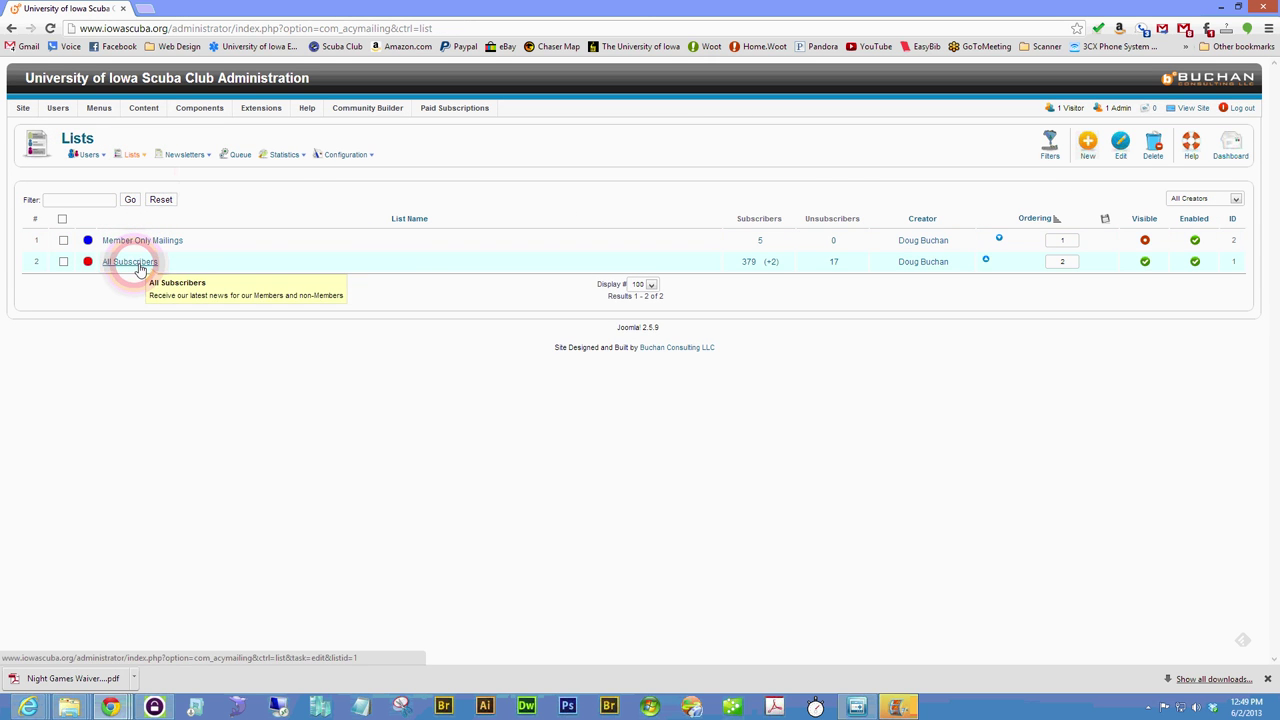
mouse_move(184, 156)
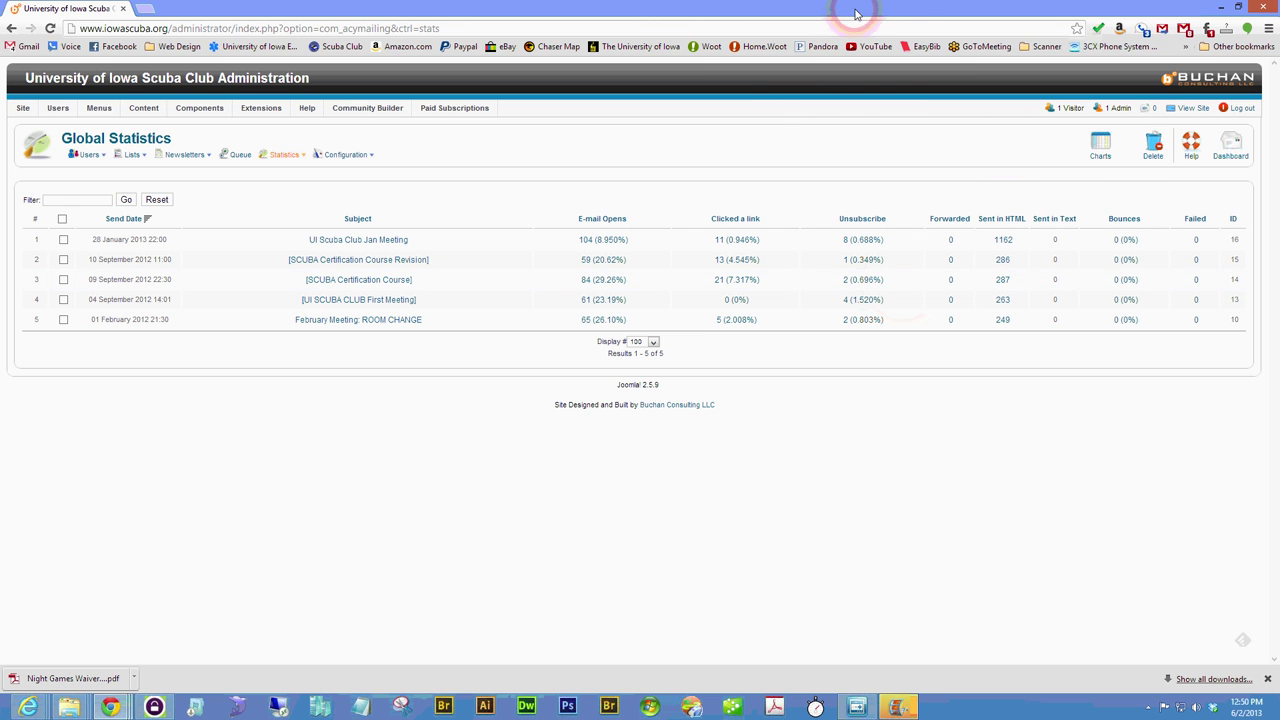
Open the Scuba Club website in a new browser tab and go to its Latest Newsletters page.
left_click(143, 10)
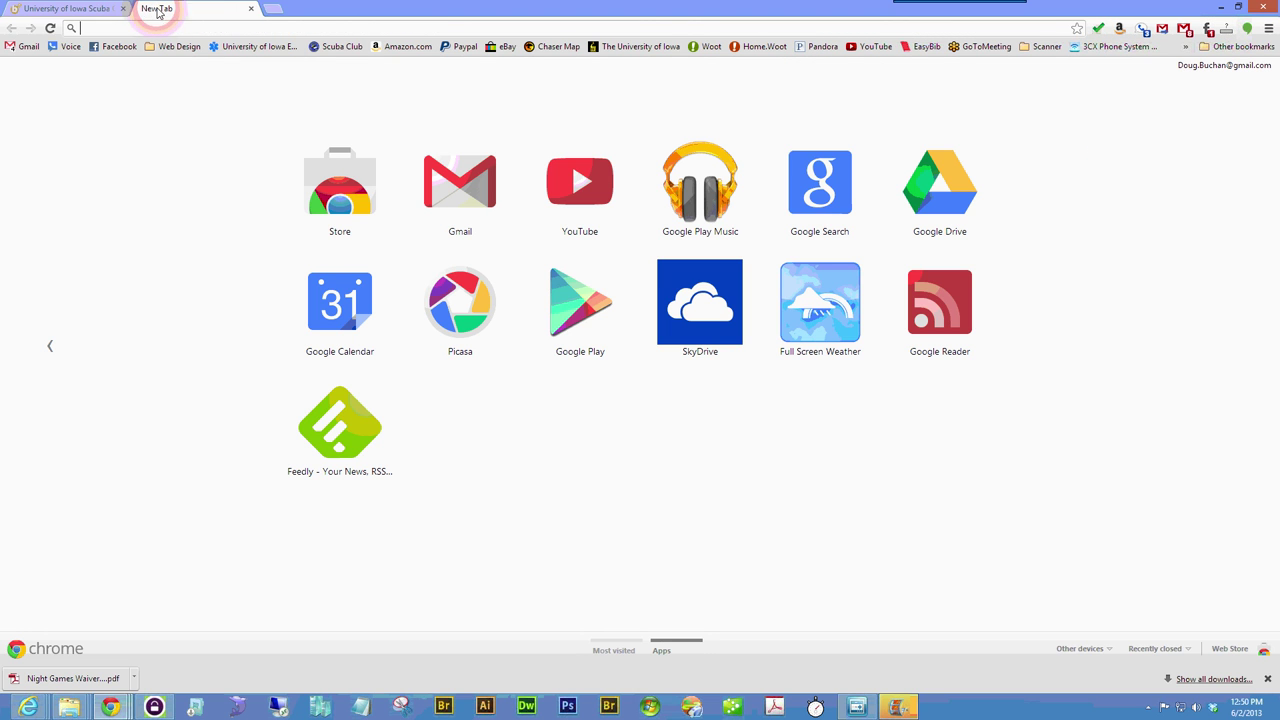
left_click(337, 47)
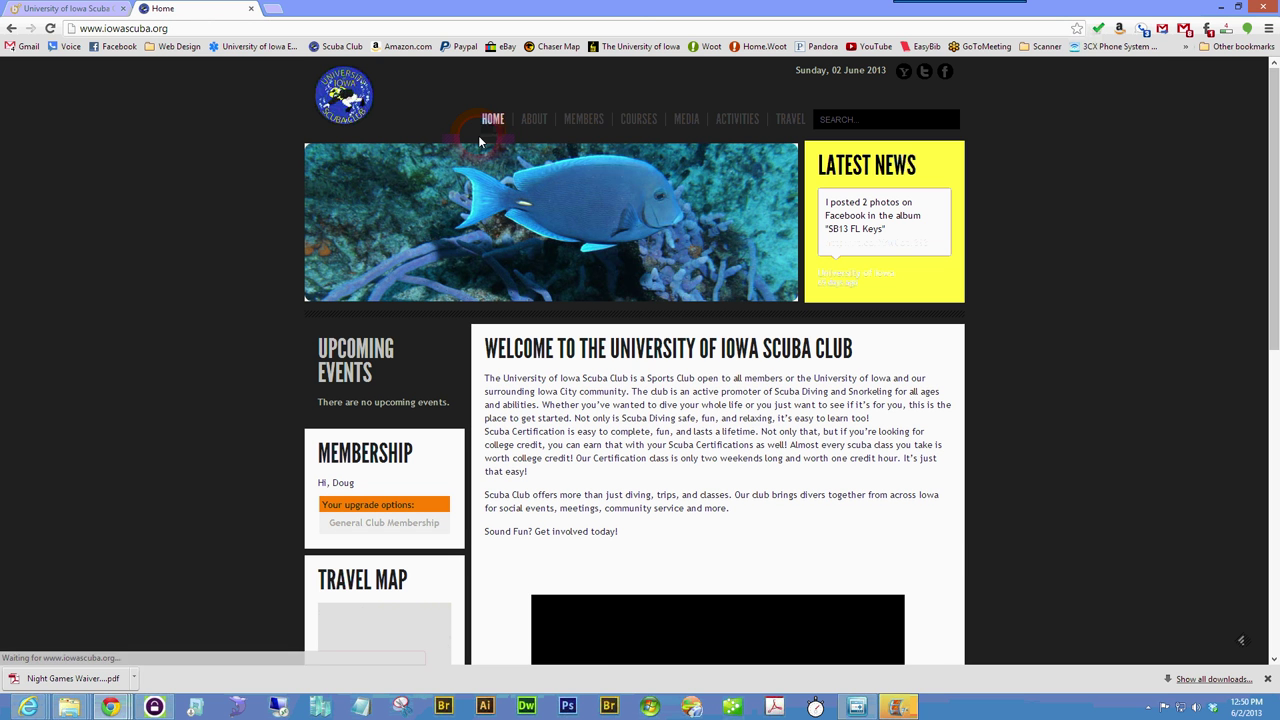
mouse_move(665, 133)
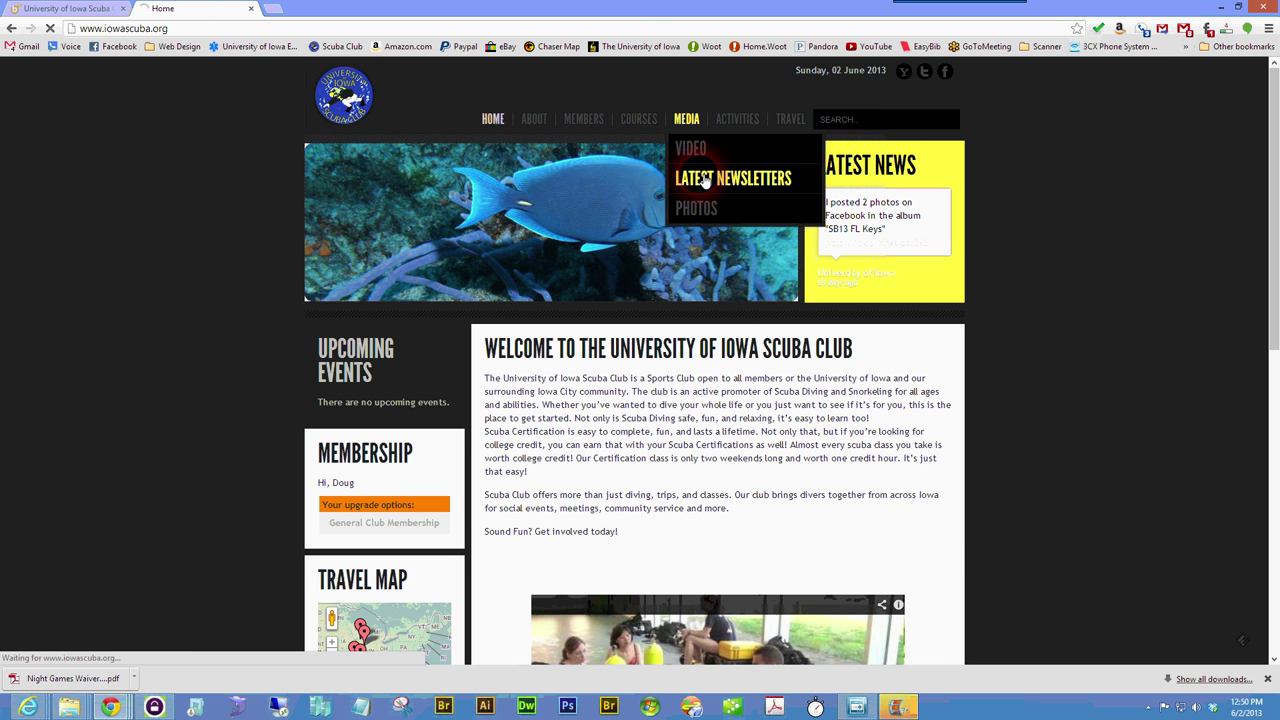
left_click(705, 180)
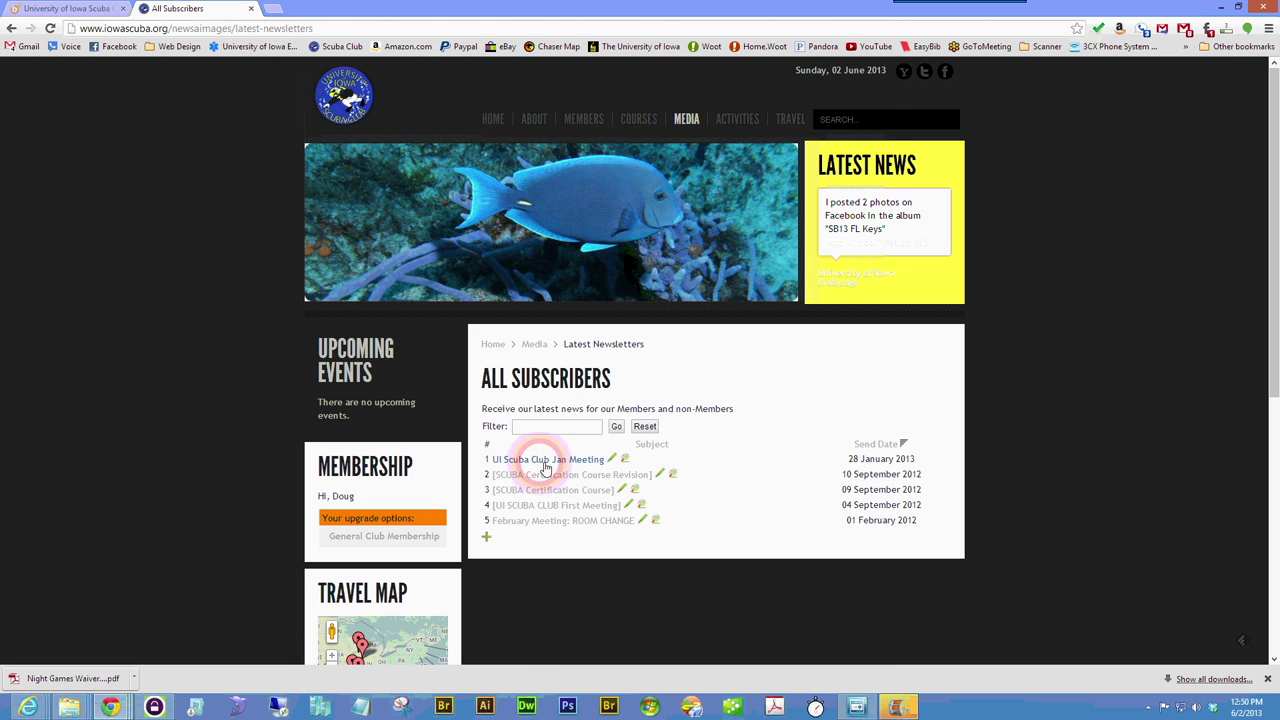